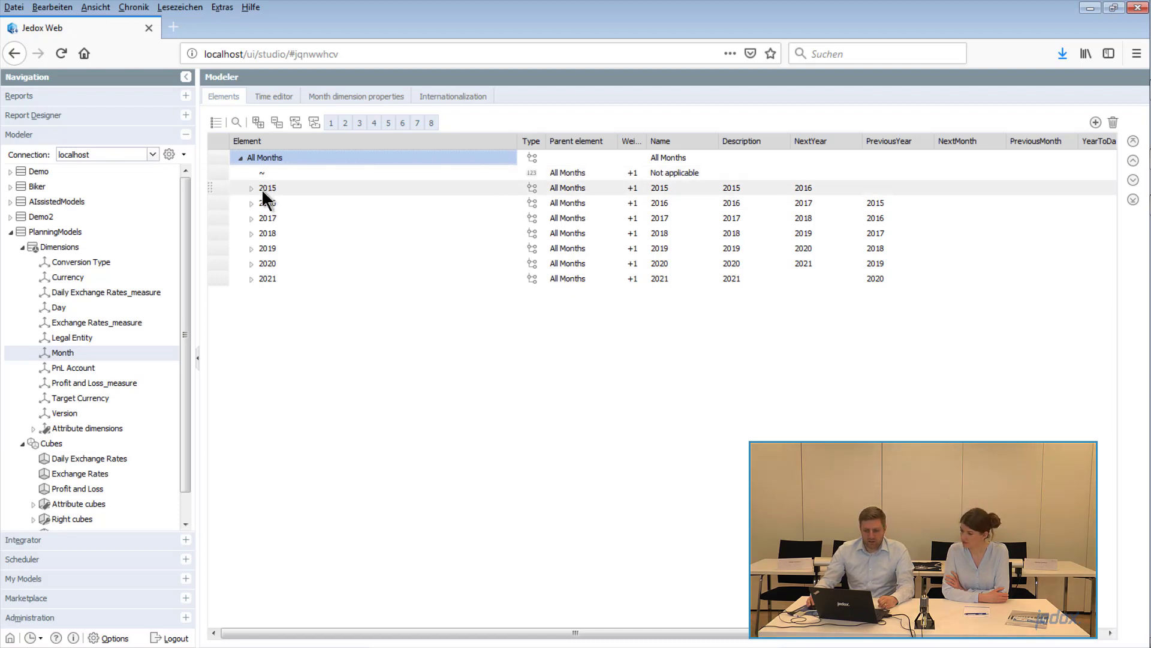
# - Create a new spreadsheet in the Report Designer's Public Files and name it Fill cube
pyautogui.click(63, 117)
pyautogui.click(273, 124)
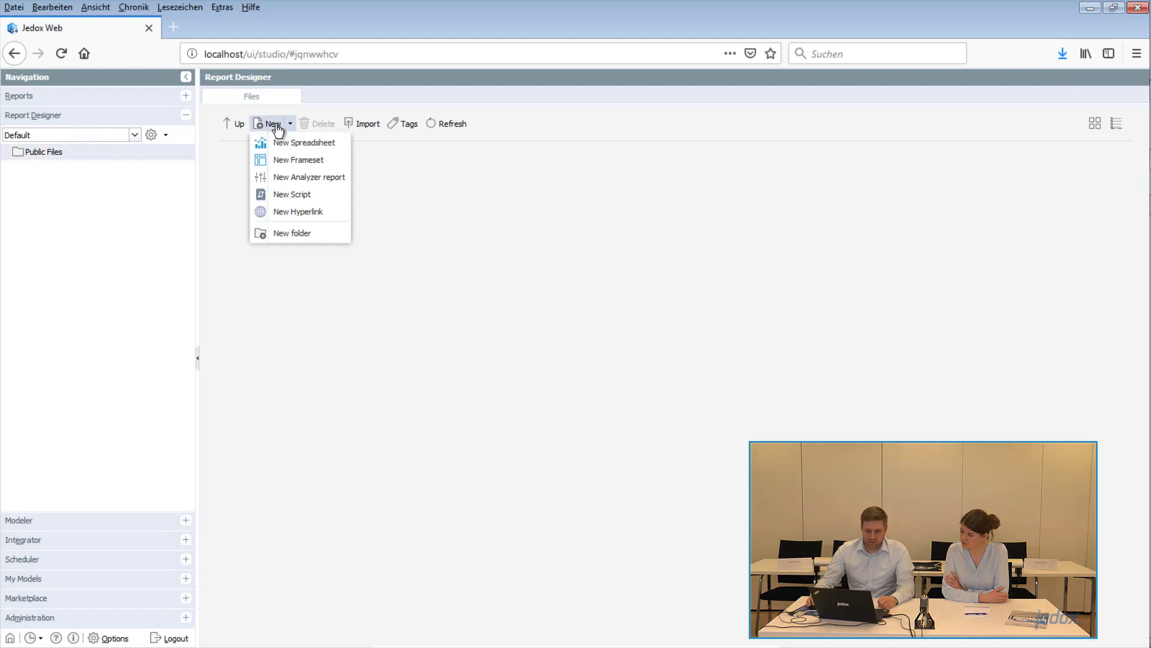
pyautogui.click(307, 142)
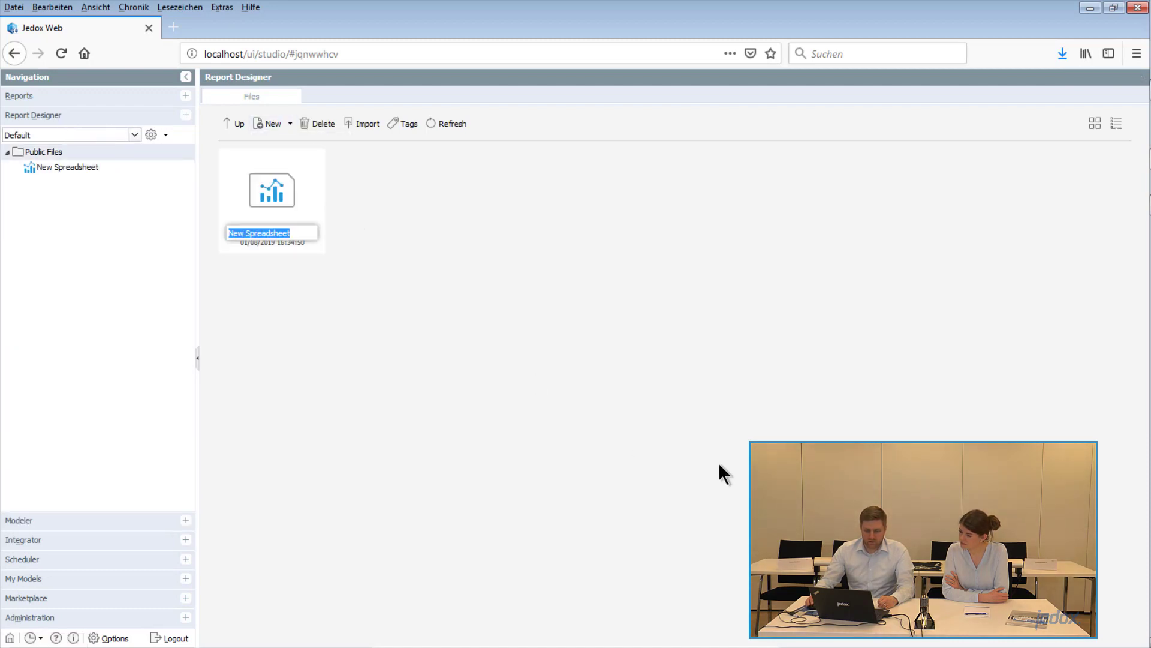
pyautogui.write('Fil')
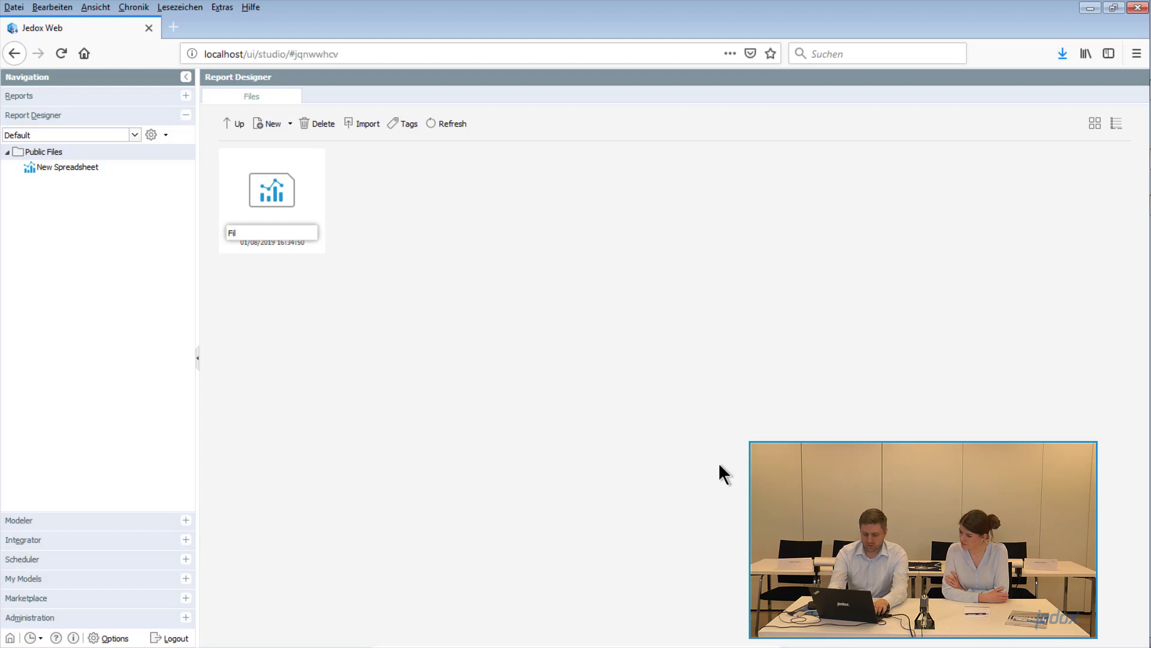
pyautogui.write('l cube')
pyautogui.press('Return')
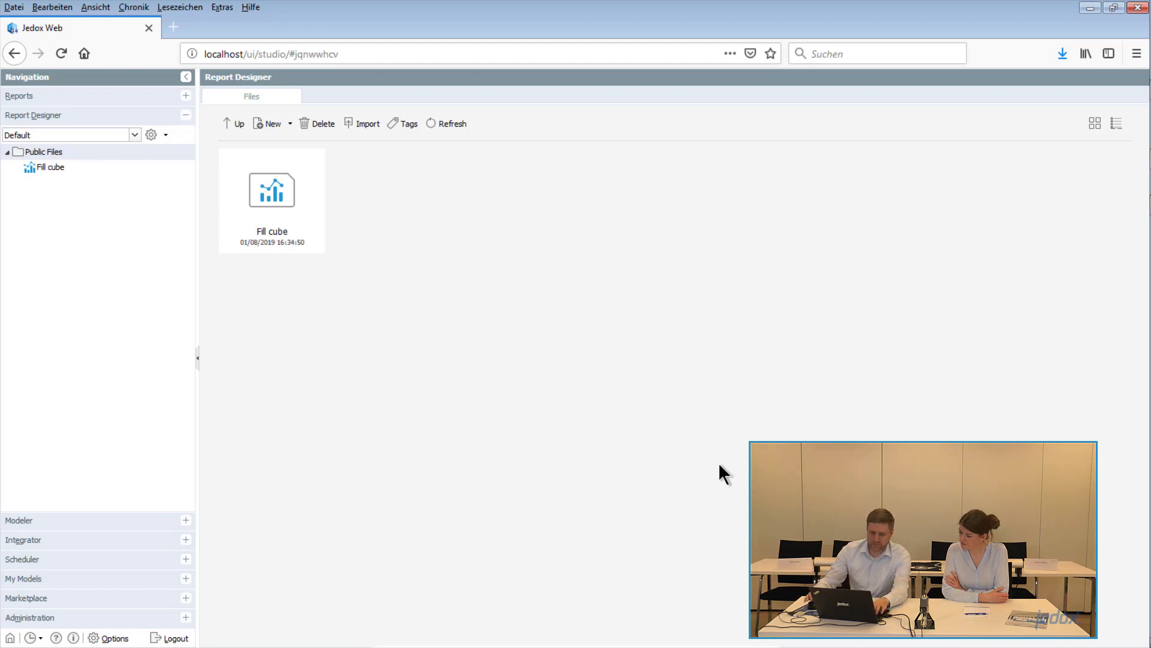
# - Open the Fill cube spreadsheet and start a Paste View on the PlanningModels database's Profit and Loss cube
pyautogui.doubleClick(283, 204)
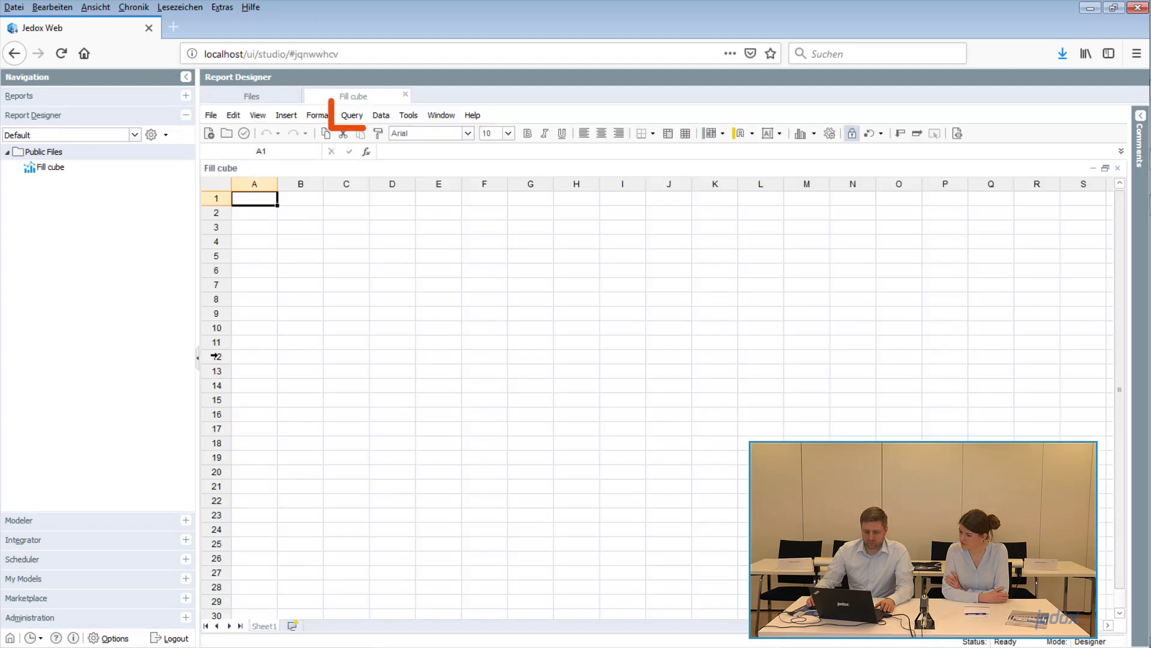
pyautogui.click(353, 115)
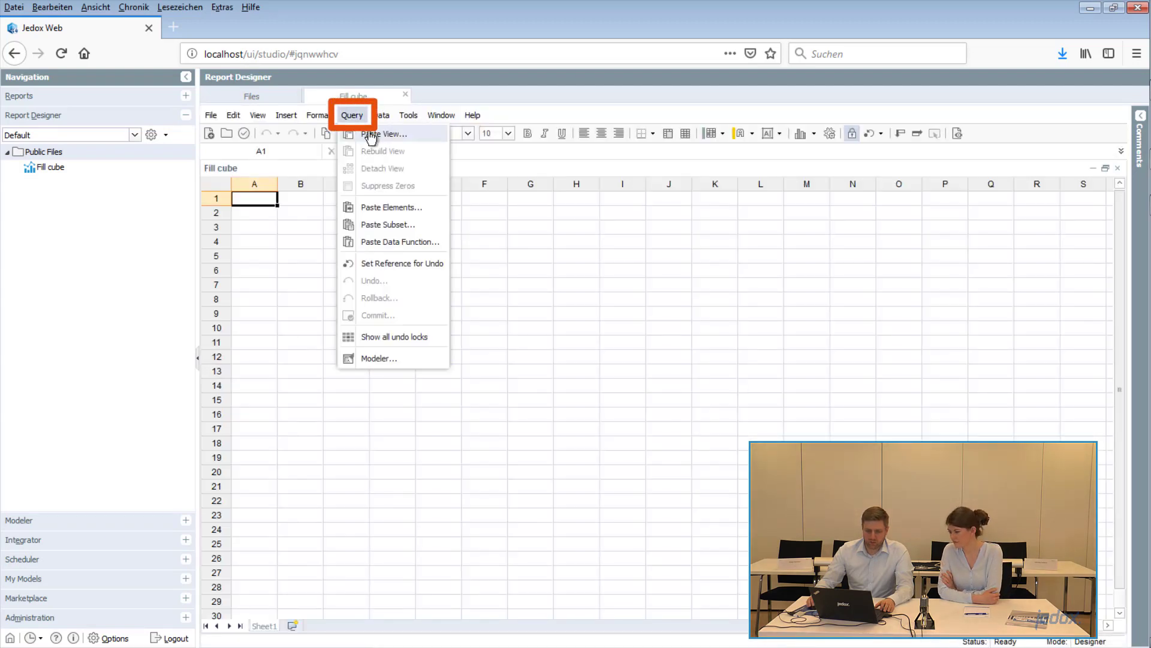
pyautogui.click(371, 135)
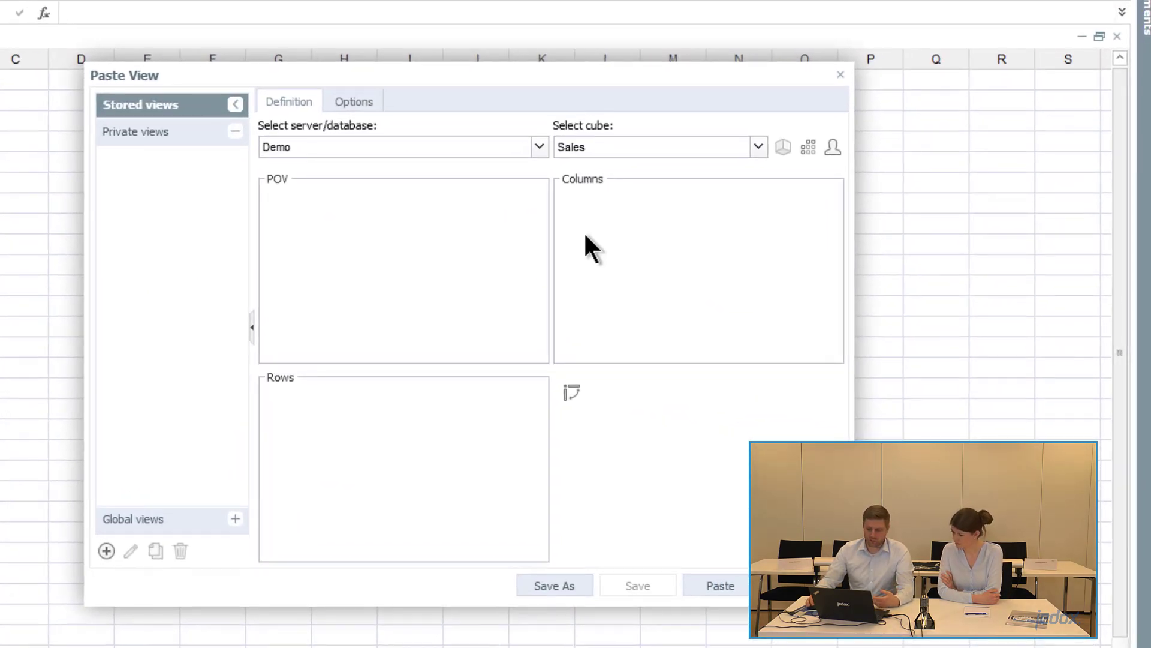
pyautogui.click(539, 146)
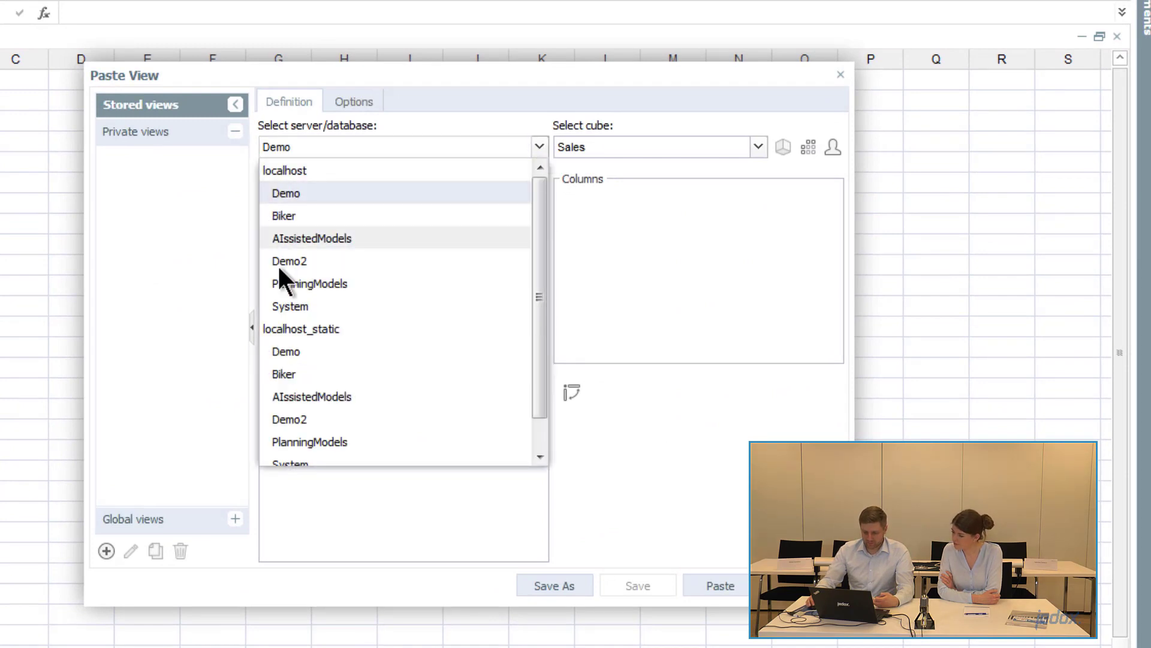
pyautogui.click(343, 282)
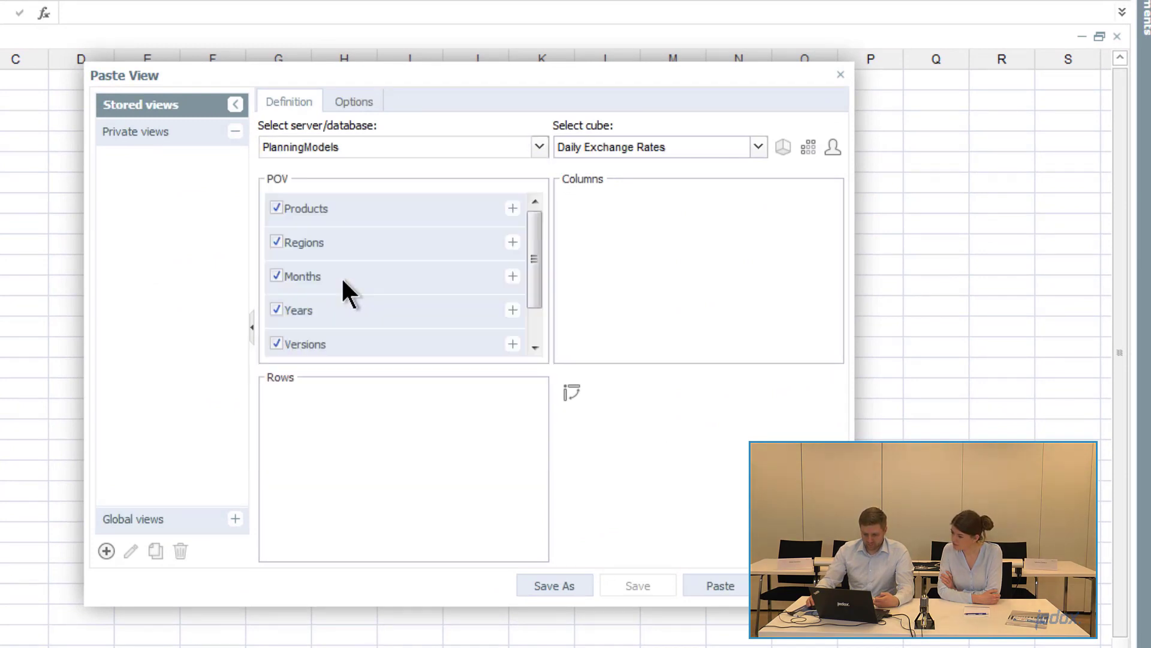
pyautogui.click(625, 146)
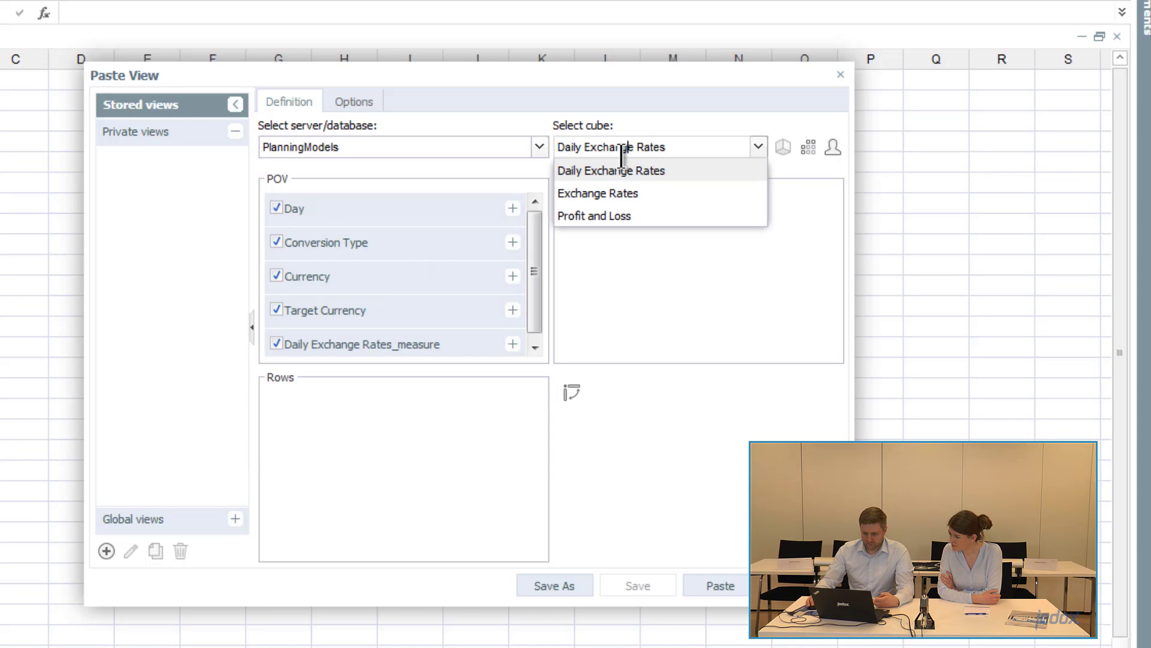
pyautogui.click(606, 216)
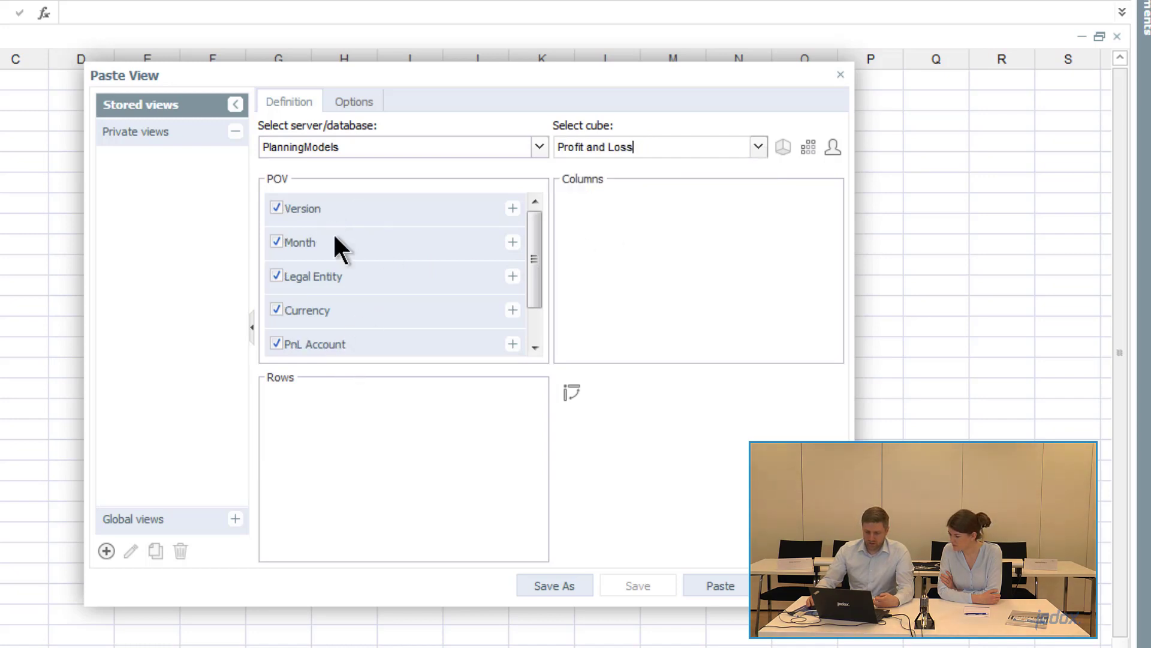
# - Move the Month dimension to rows and Profit and Loss_measure to columns
pyautogui.moveTo(358, 238); pyautogui.dragTo(368, 474)
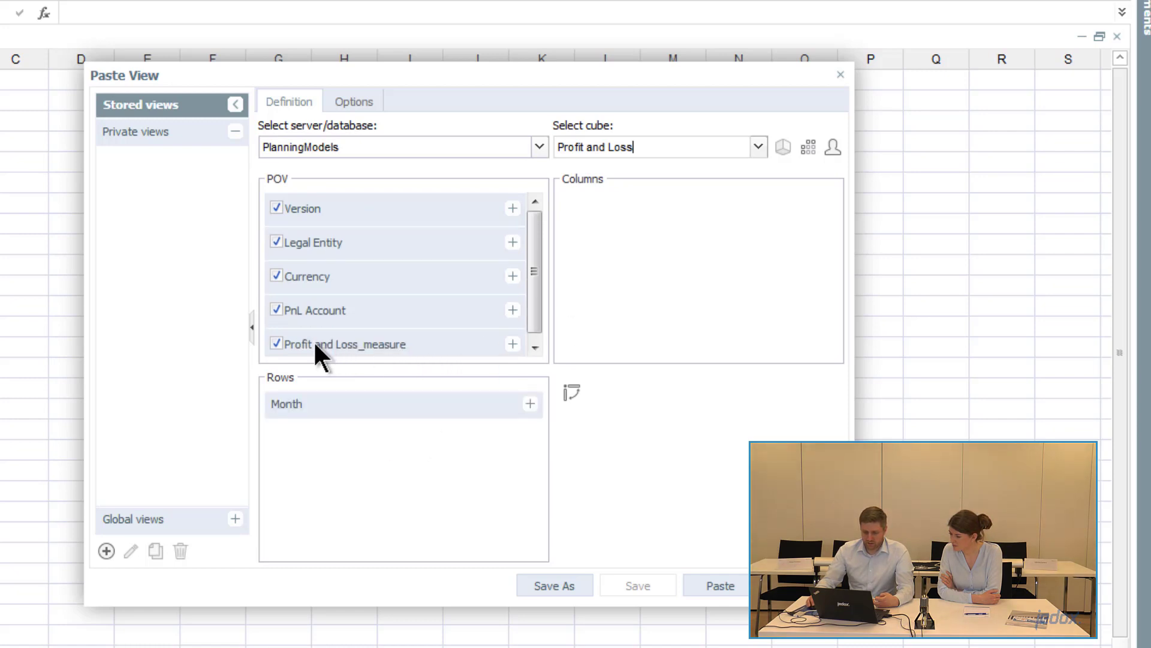
pyautogui.moveTo(316, 345); pyautogui.dragTo(663, 295)
# - Select the years 2015 through 2019 as the Month row elements
pyautogui.click(383, 412)
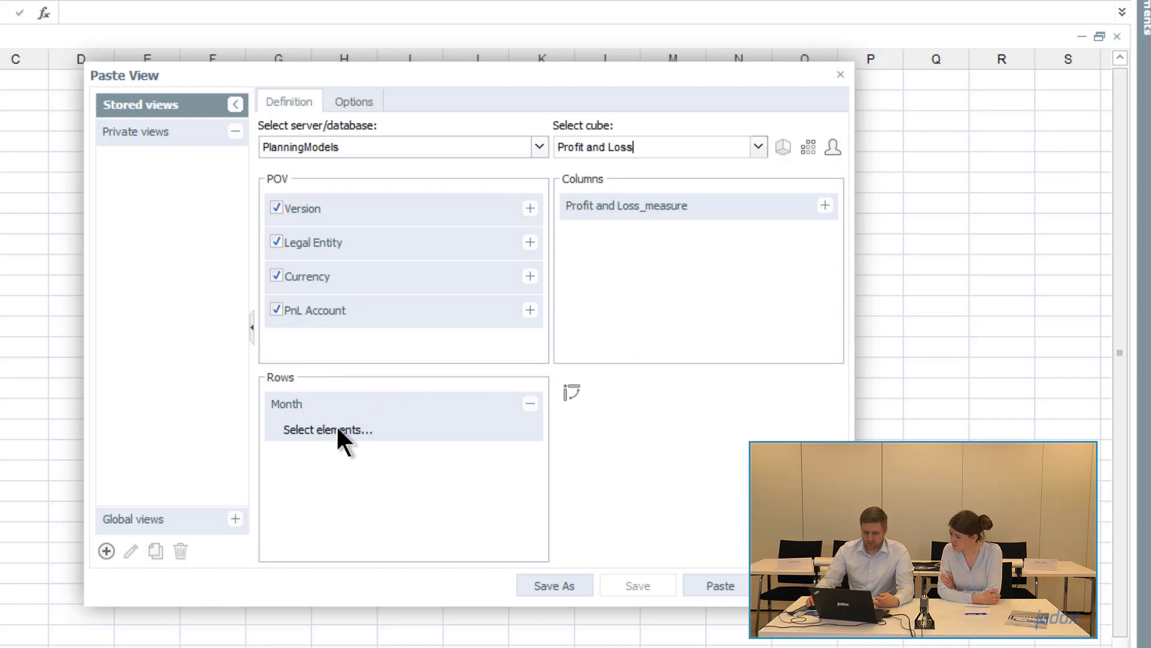
pyautogui.click(336, 427)
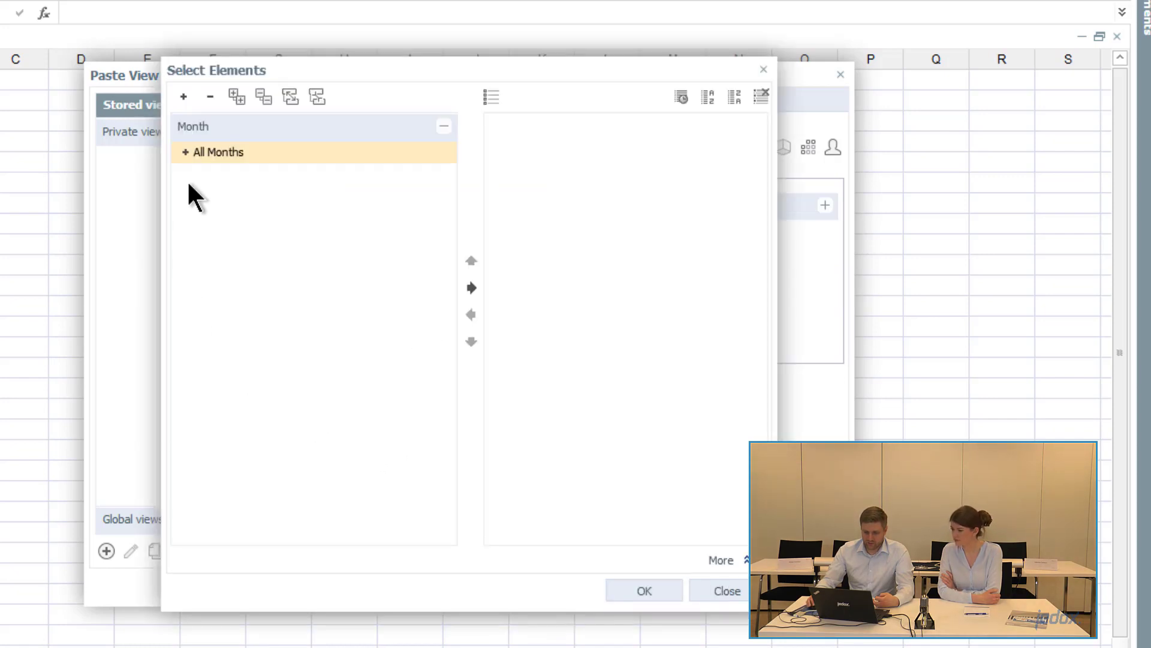
pyautogui.click(185, 152)
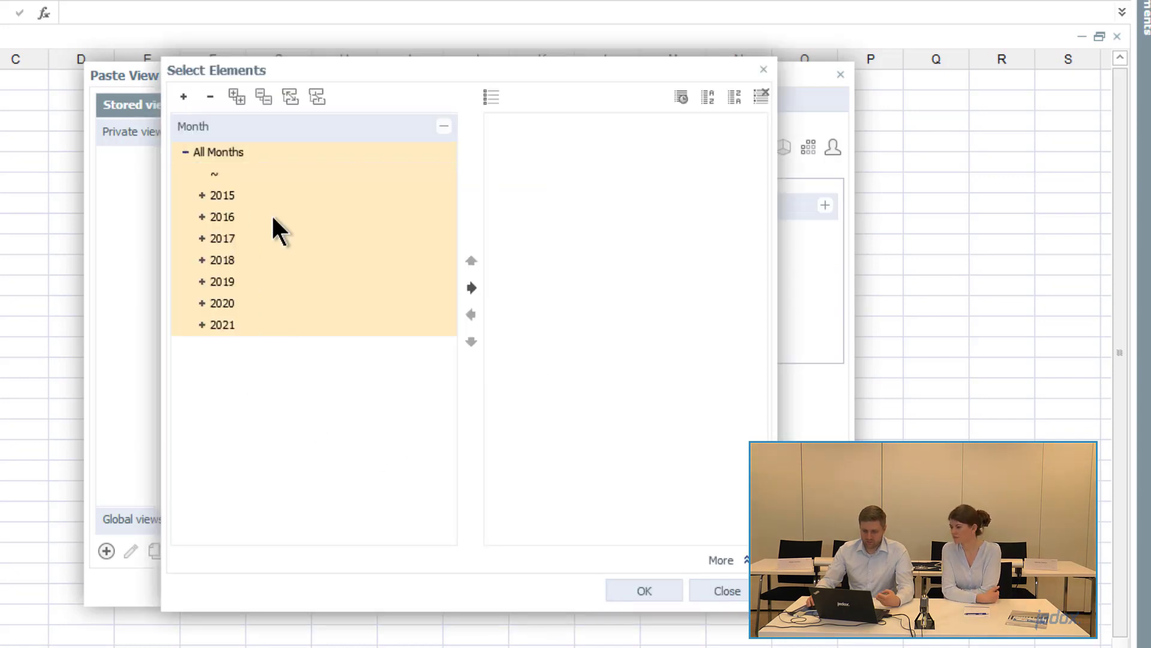
pyautogui.click(241, 197)
pyautogui.keyDown('shift'); pyautogui.click(222, 281); pyautogui.keyUp('shift')
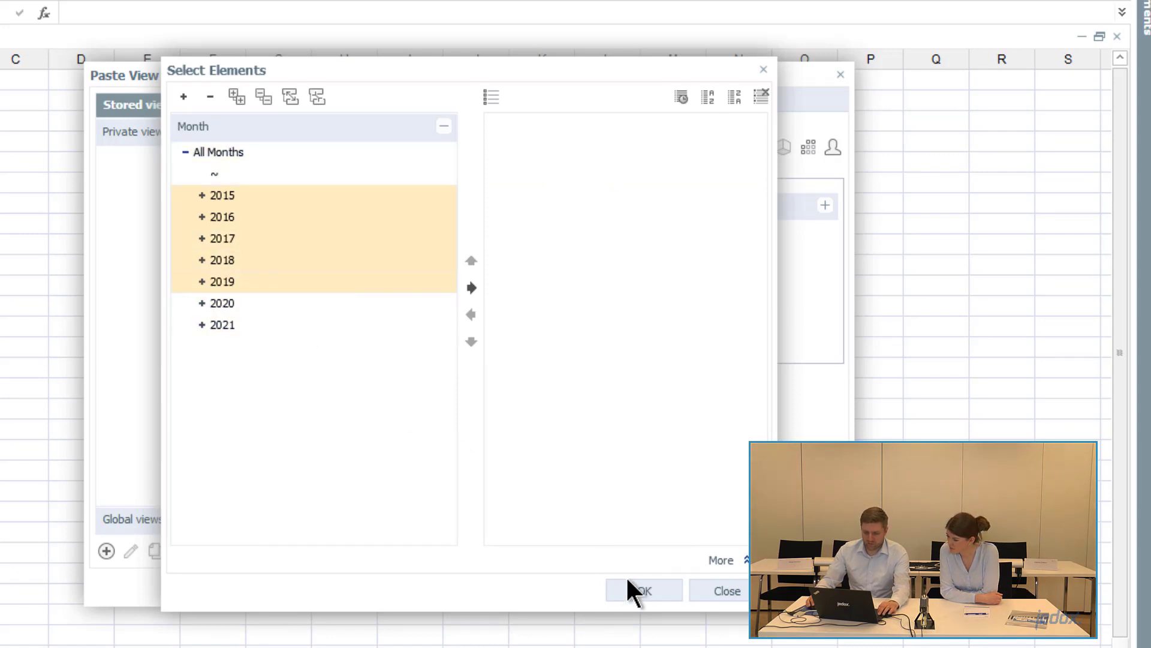
pyautogui.click(637, 591)
# - Select Input and Adjustment as the measure column elements and paste the view
pyautogui.click(692, 210)
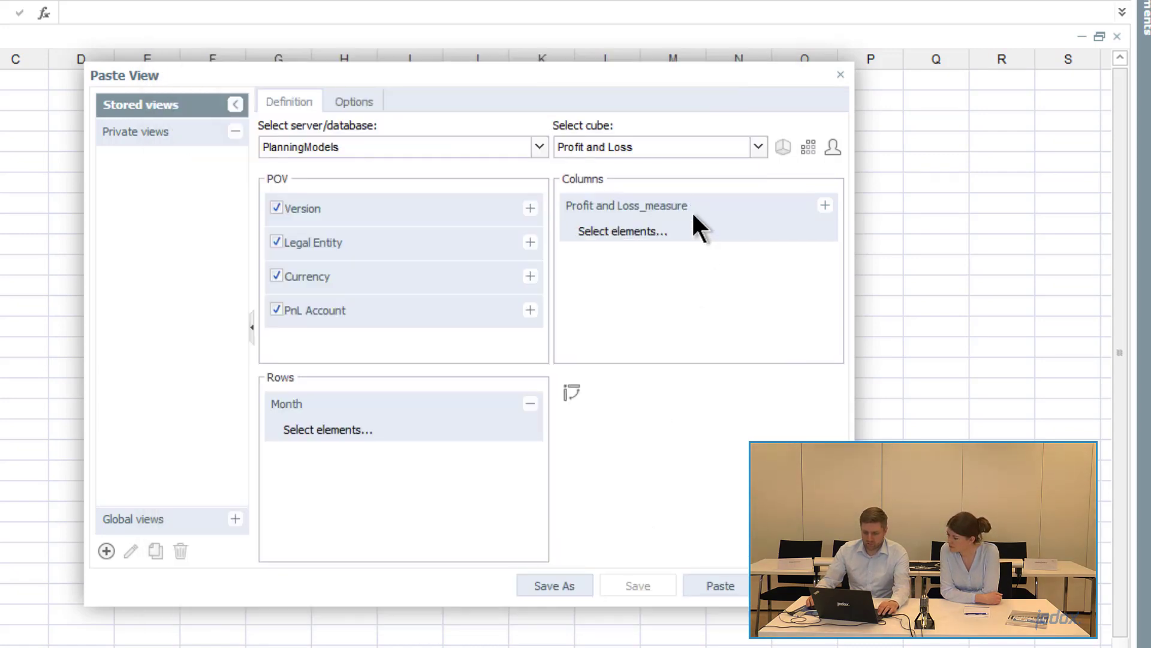
pyautogui.click(638, 236)
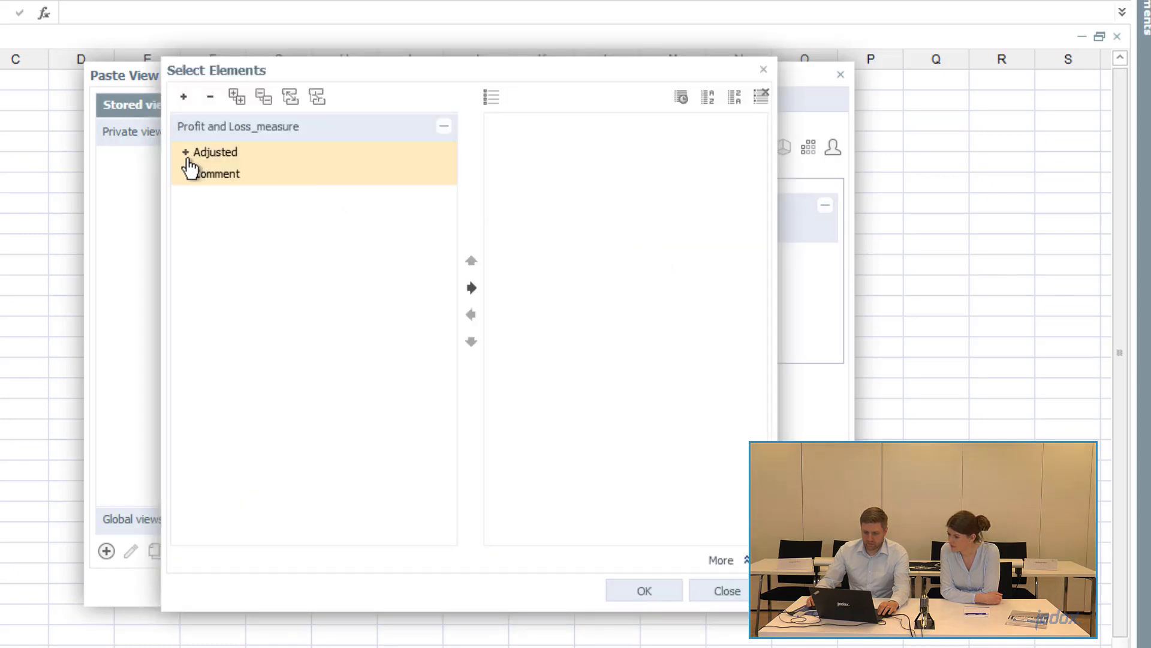
pyautogui.click(185, 152)
pyautogui.click(268, 180)
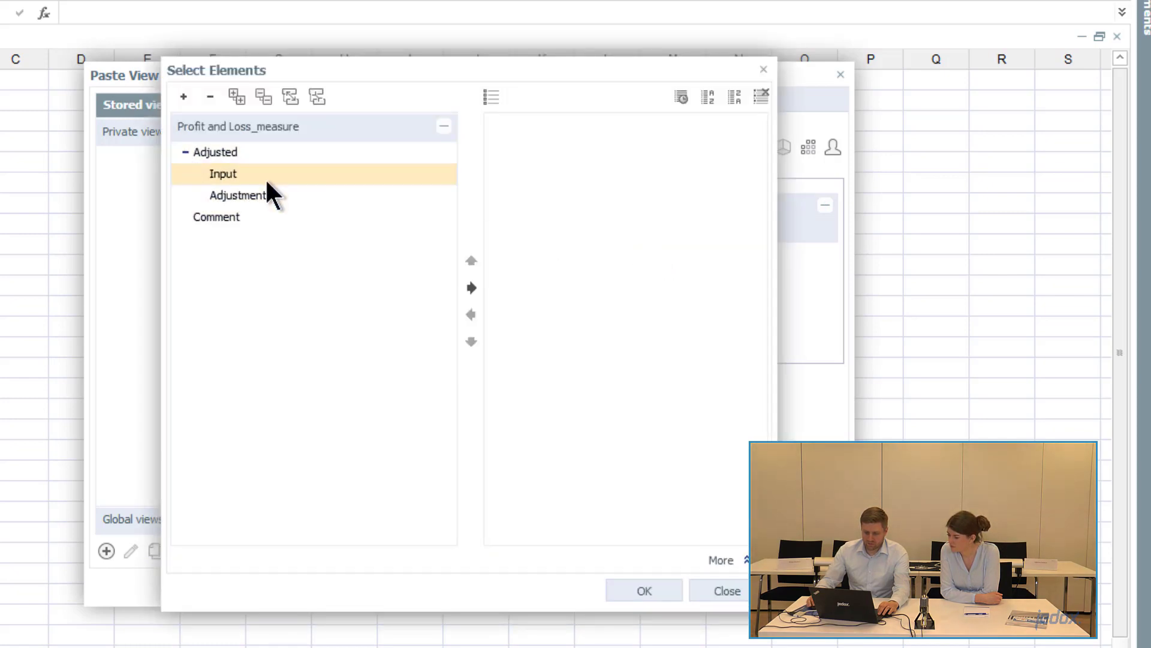
pyautogui.keyDown('shift'); pyautogui.click(268, 195); pyautogui.keyUp('shift')
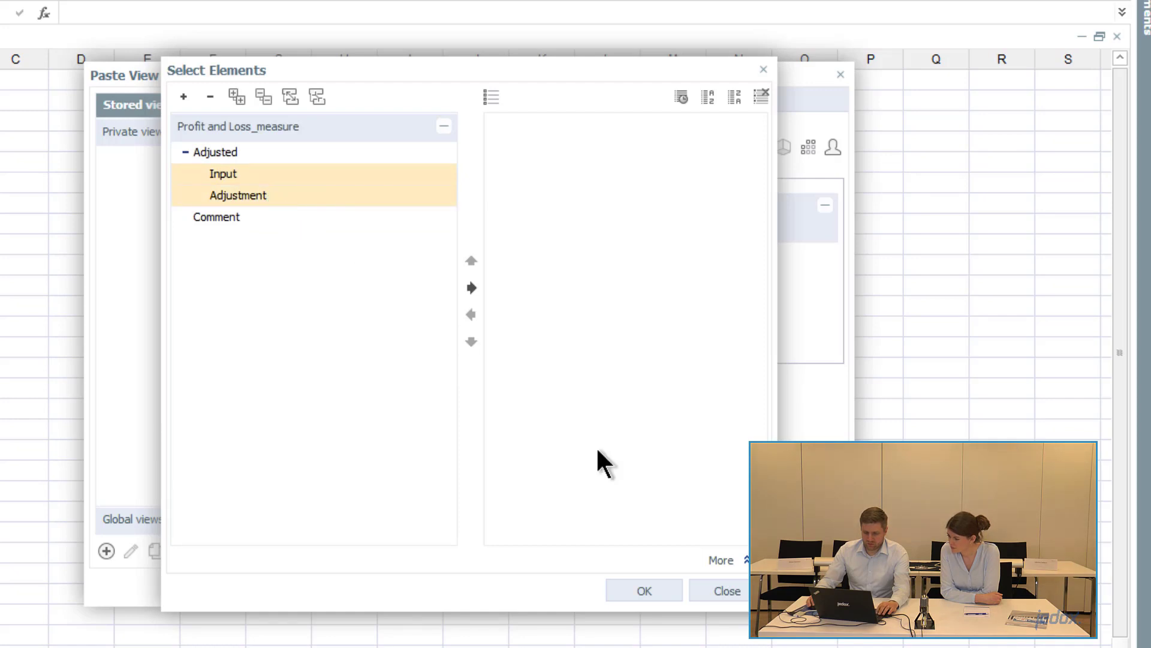
pyautogui.click(642, 591)
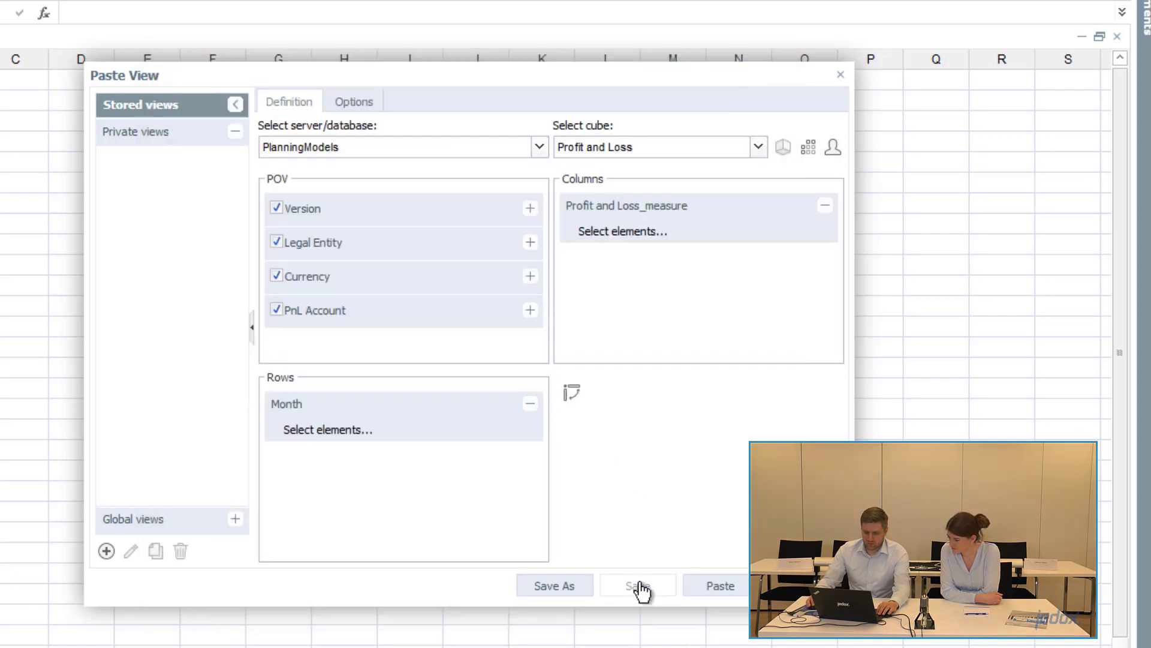
pyautogui.click(721, 586)
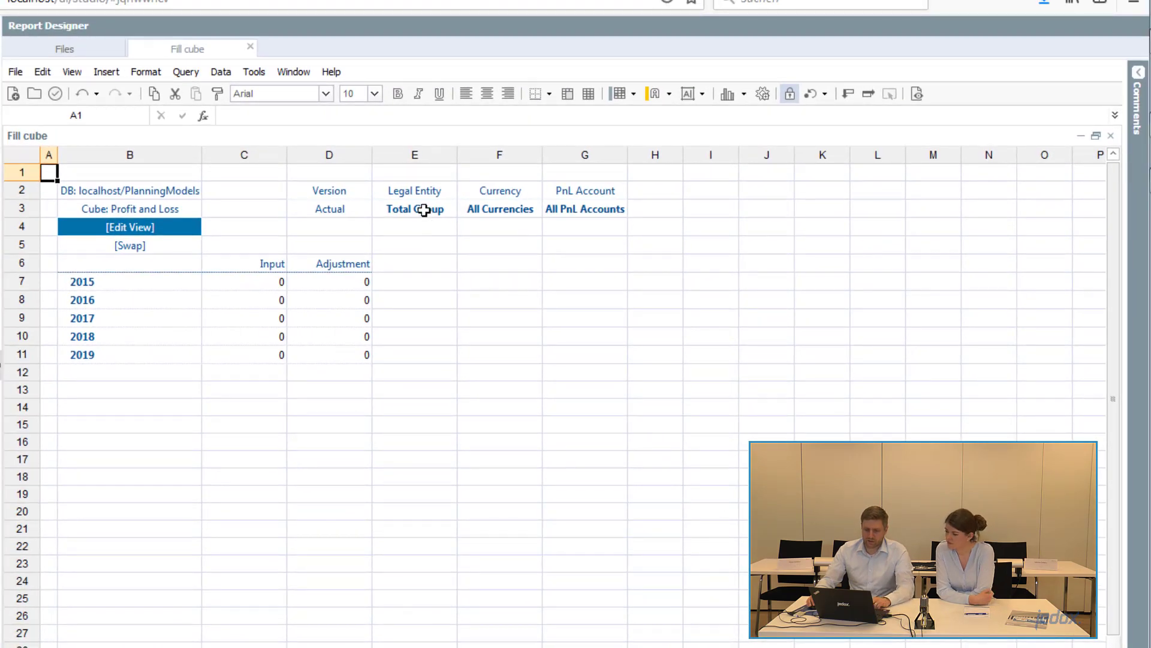
# - Set the Legal Entity filter of the pasted view to 11
pyautogui.doubleClick(424, 210)
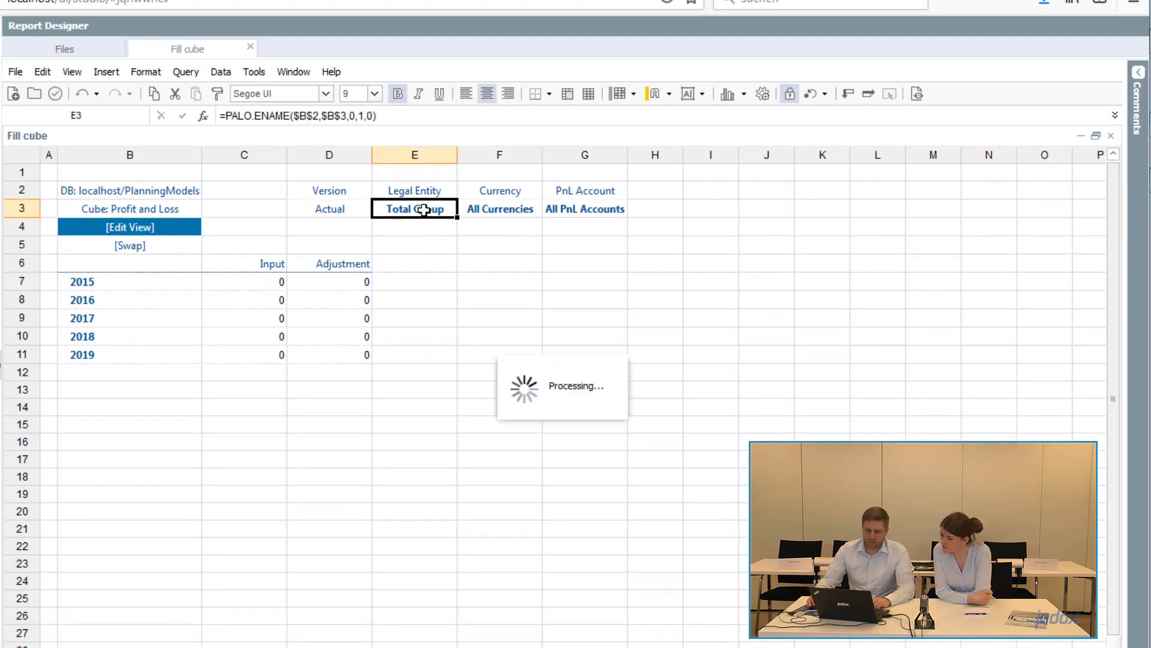
pyautogui.click(381, 230)
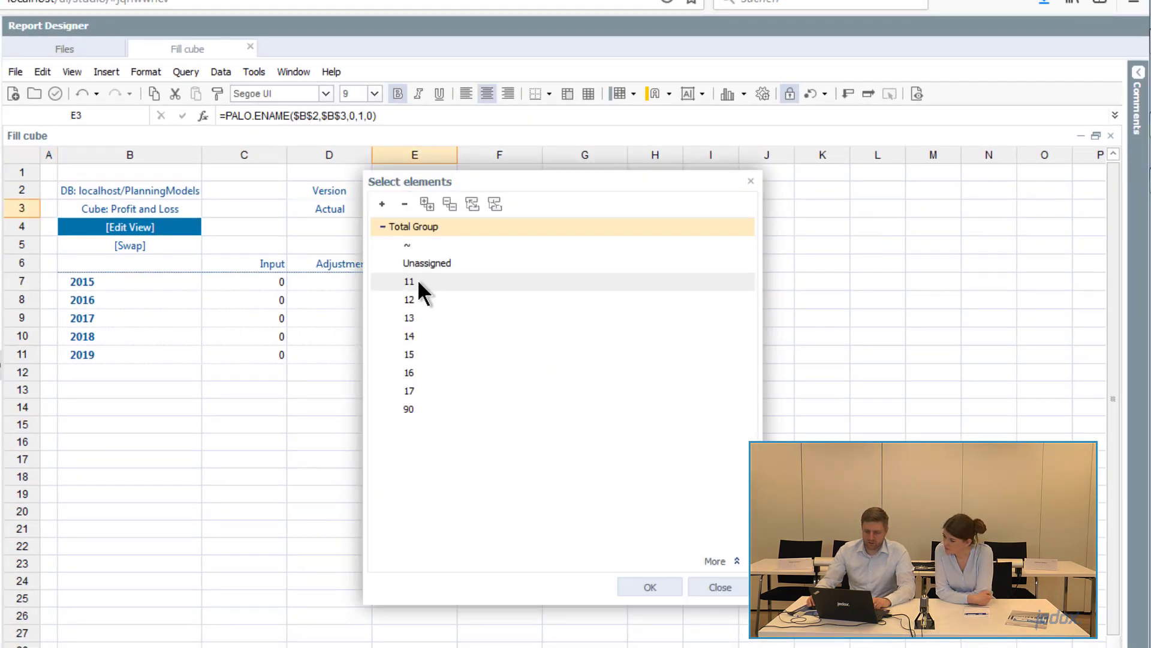
pyautogui.doubleClick(418, 280)
# - Expand All Currencies and set the Currency filter to LC
pyautogui.doubleClick(526, 213)
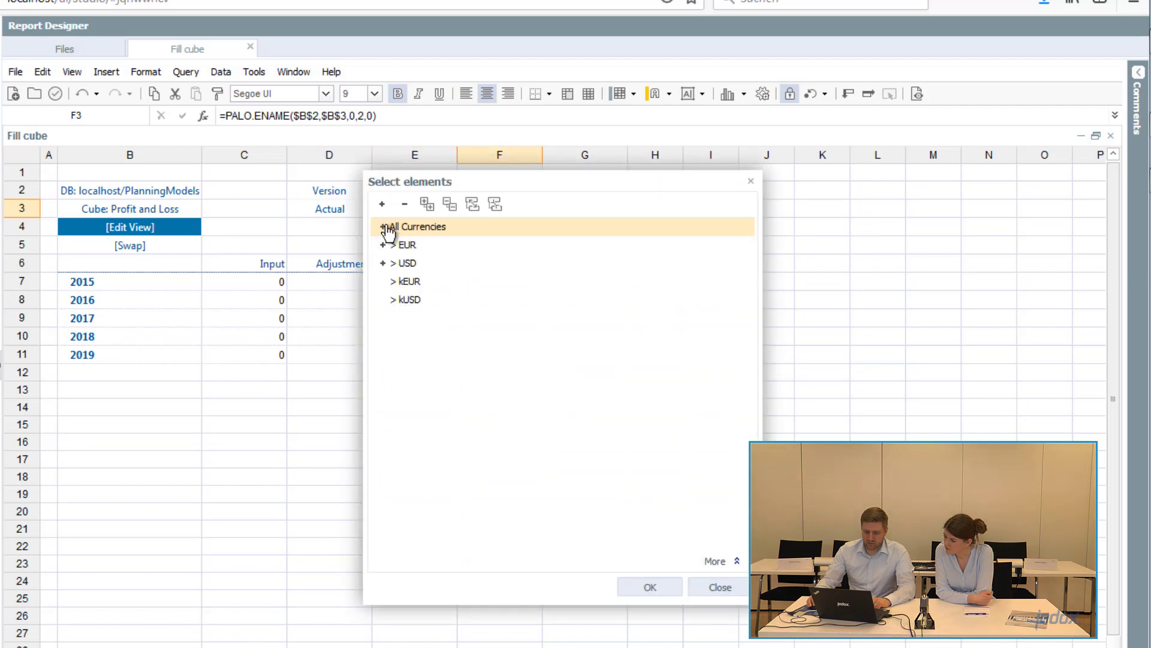
pyautogui.click(383, 226)
pyautogui.doubleClick(411, 246)
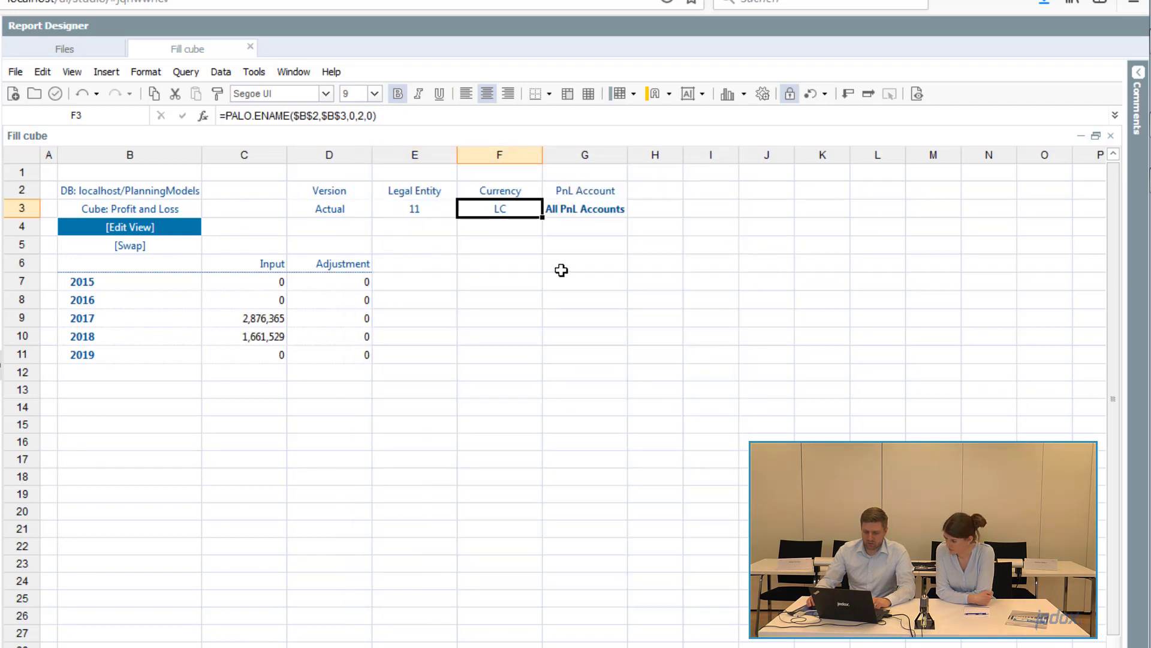
# - Expand All PnL Accounts and reselect All PnL Accounts as the PnL Account filter
pyautogui.doubleClick(609, 213)
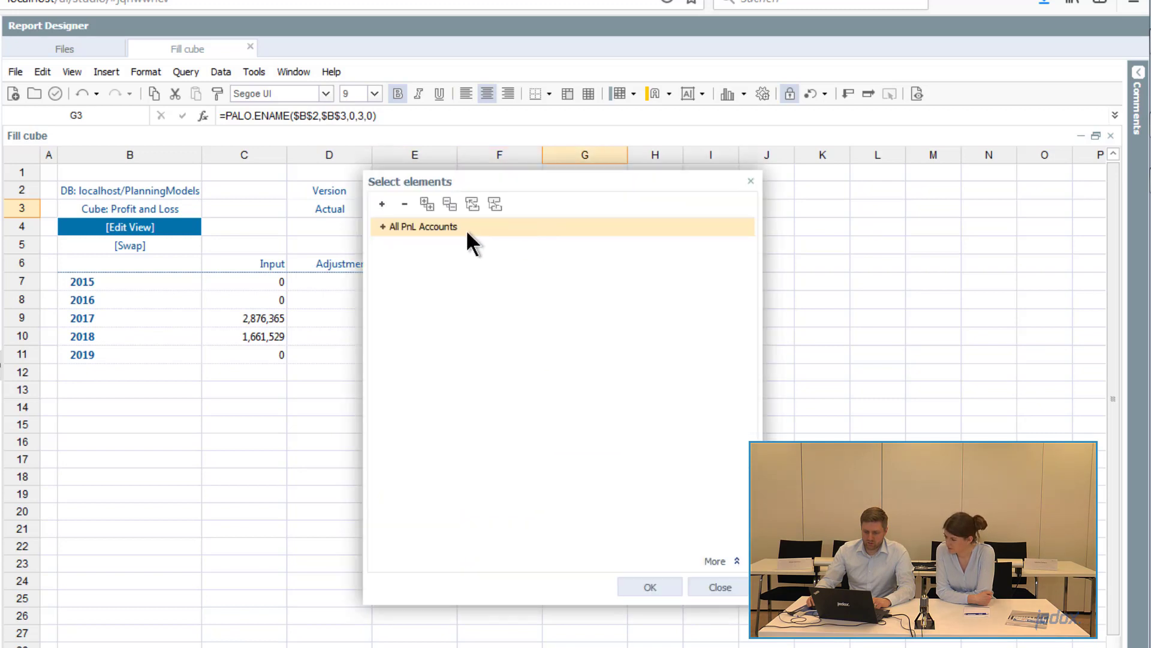
pyautogui.click(382, 227)
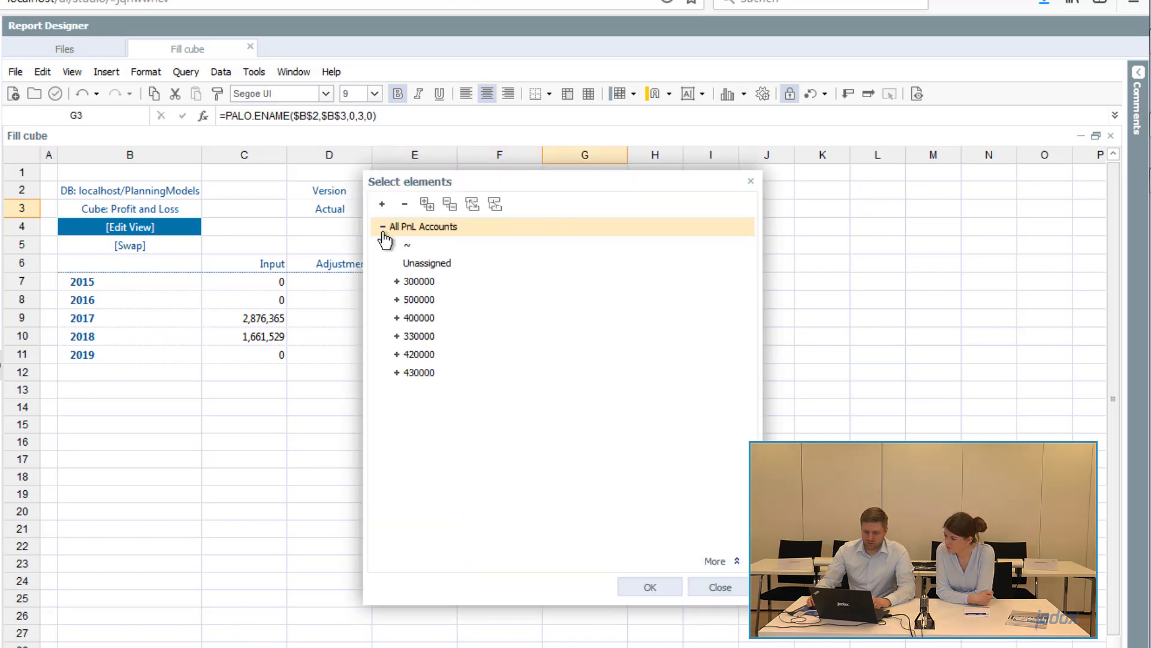
pyautogui.doubleClick(461, 232)
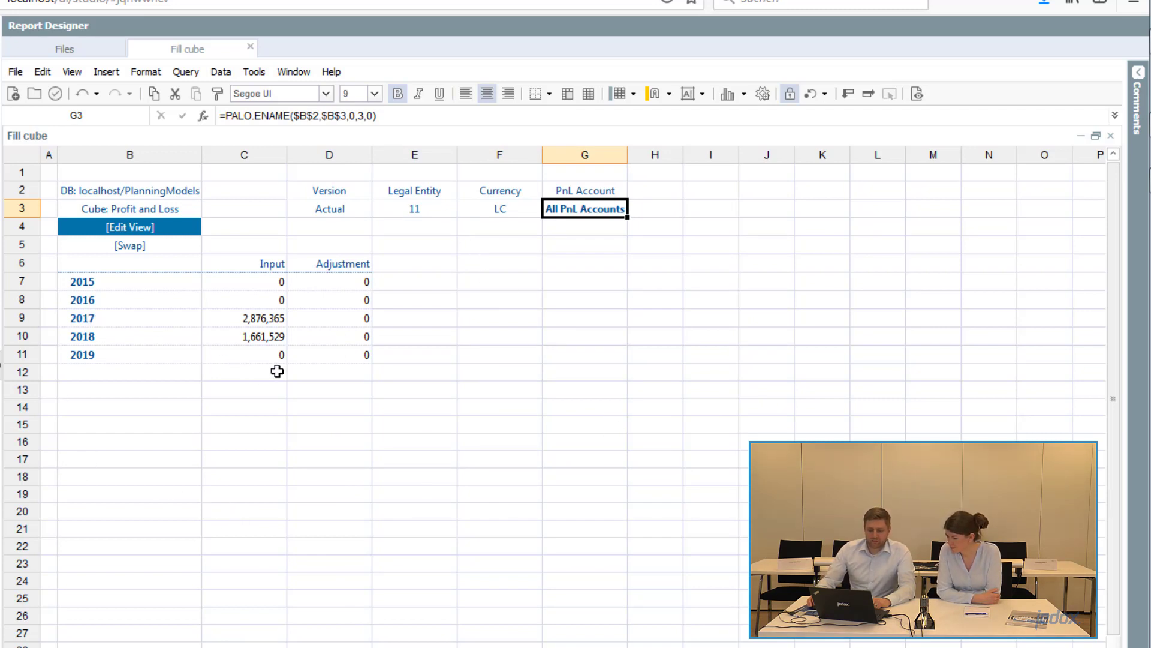
# - Expand the years 2018 and 2017 in the rows to show their months
pyautogui.click(98, 342)
pyautogui.doubleClick(98, 342)
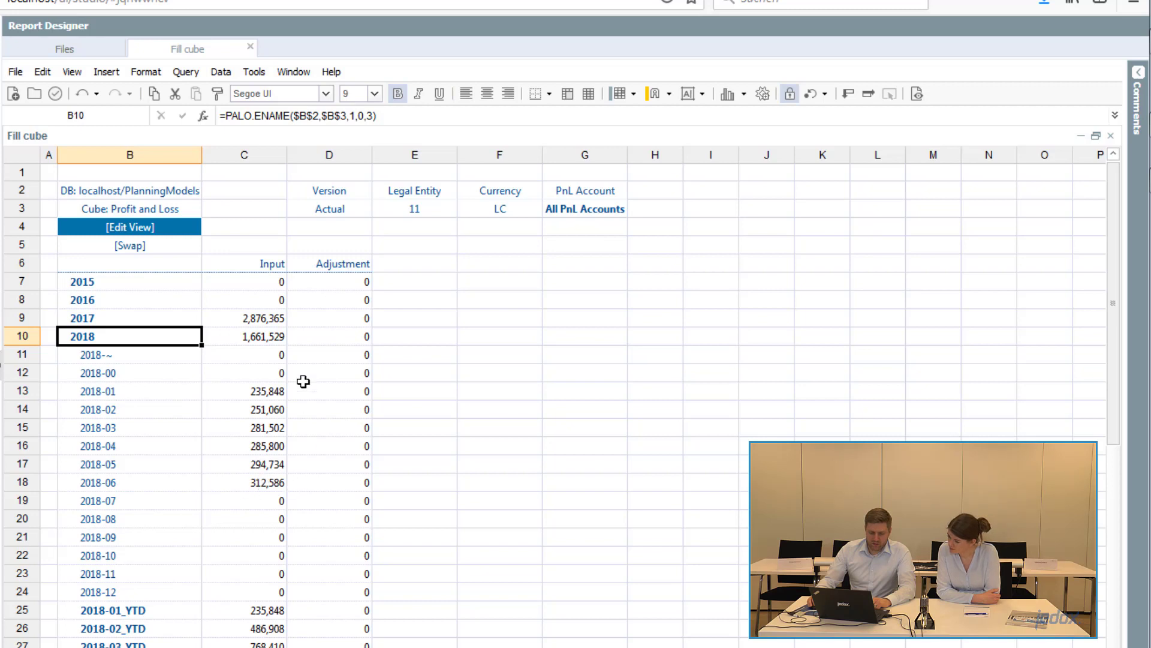
pyautogui.doubleClick(120, 320)
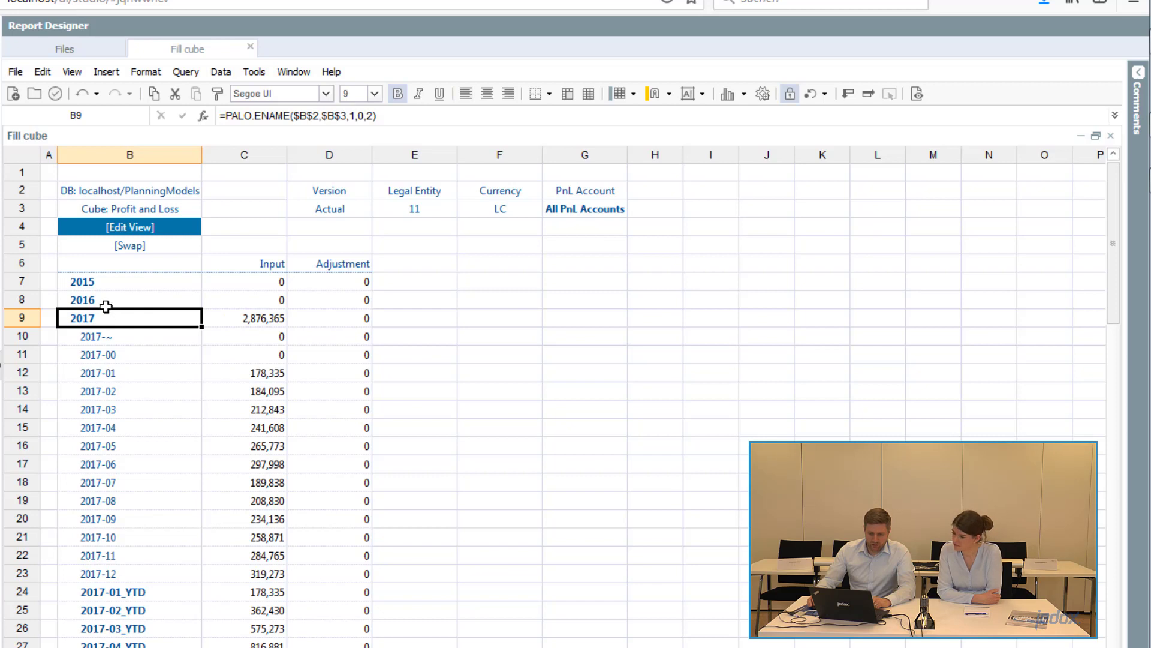
# - Enter copy 2017 in the 2016 Input cell to copy the 2017 data into 2016
pyautogui.click(279, 301)
pyautogui.write('copy')
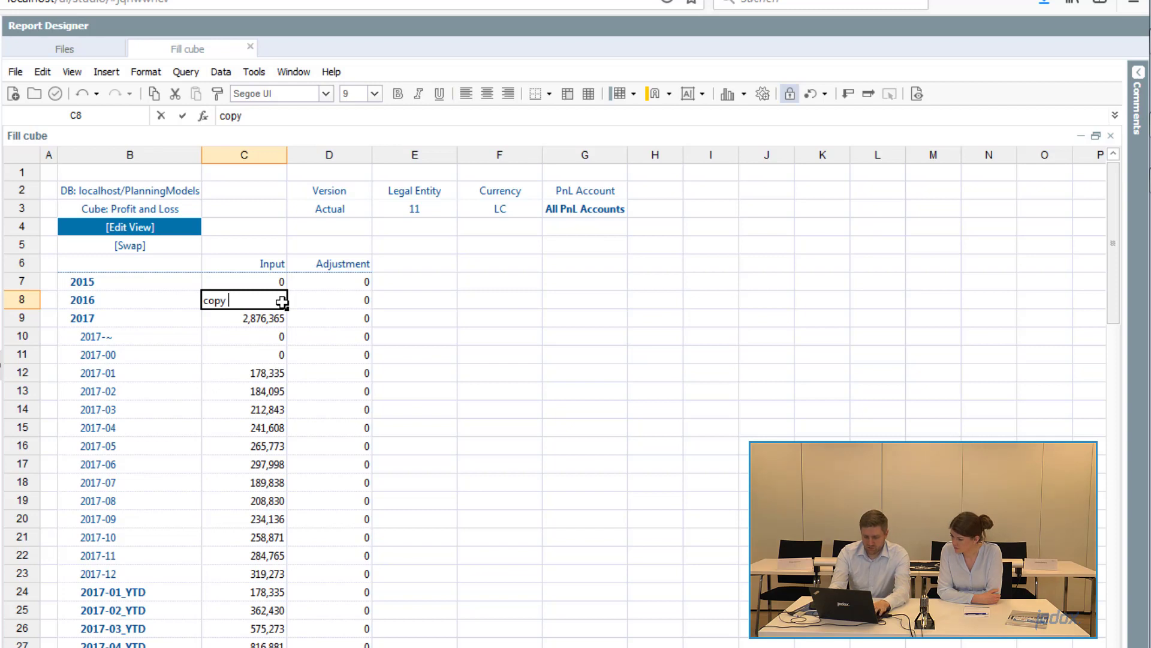
pyautogui.write(' 2017')
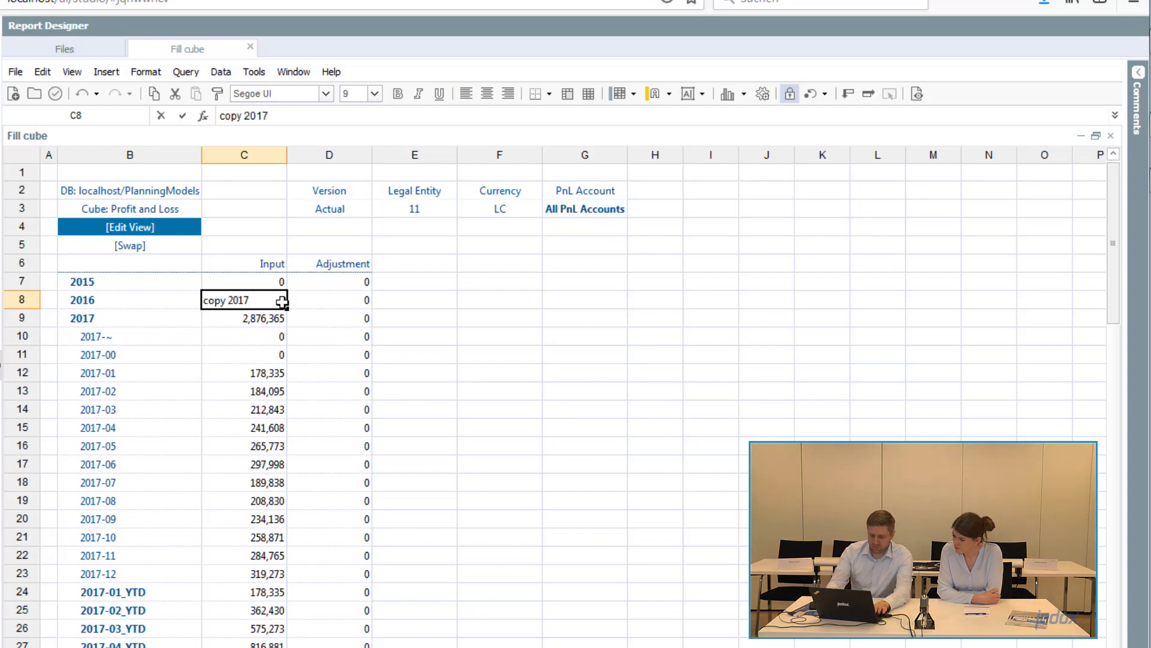
pyautogui.press('Return')
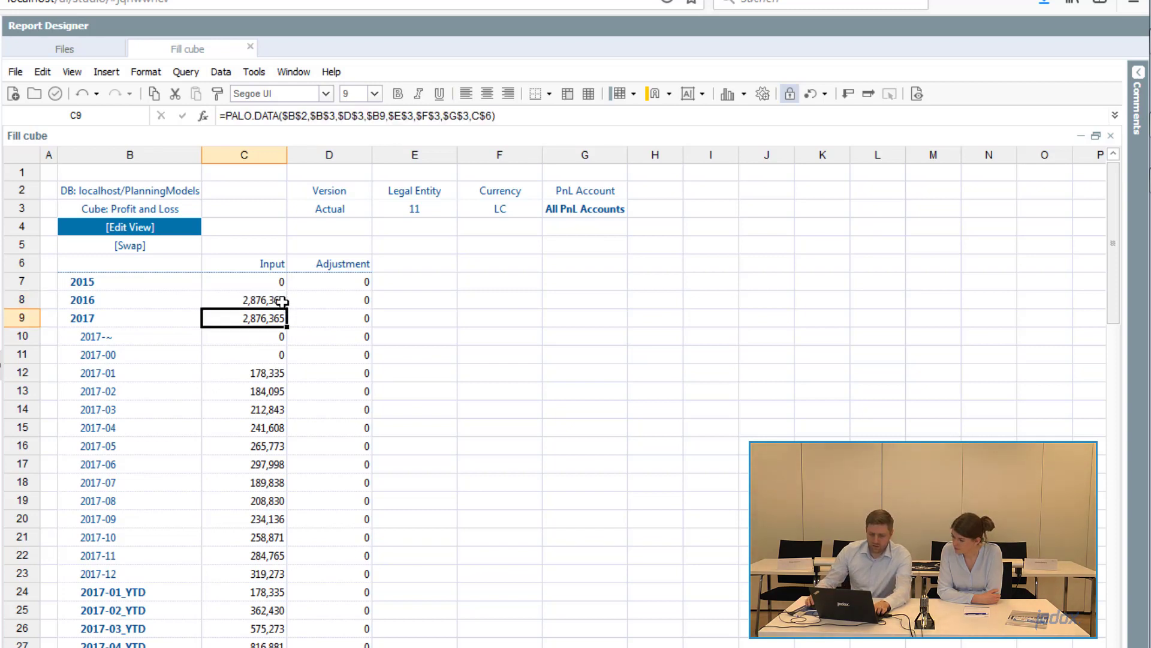
pyautogui.click(282, 302)
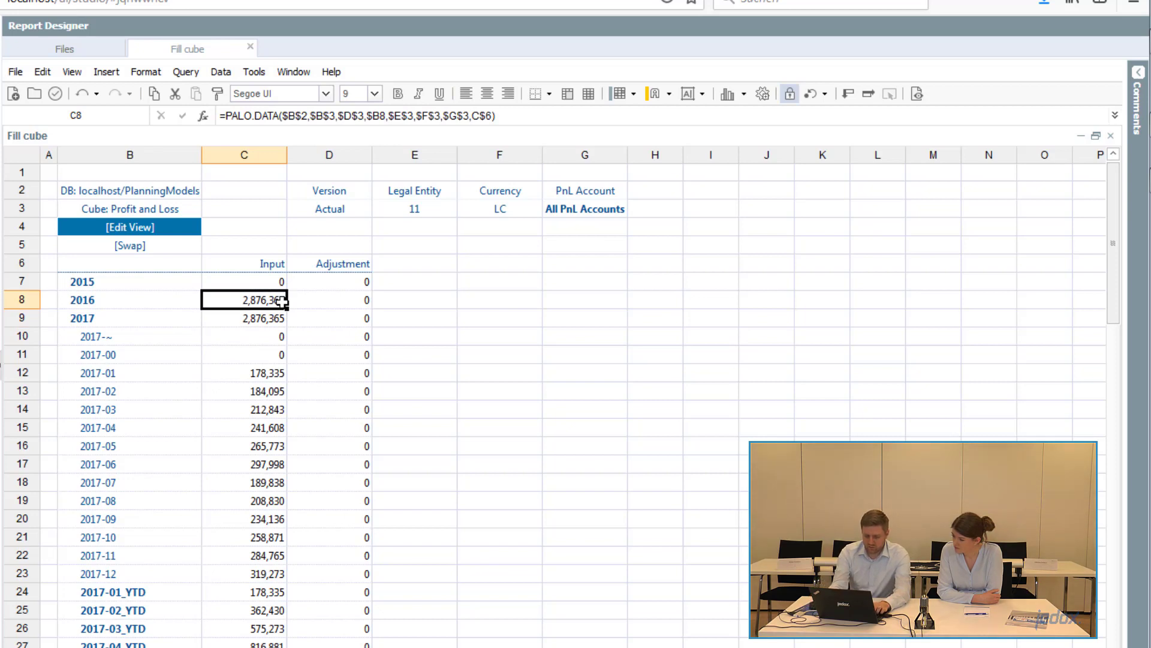
# - Enter #92 in the 2016 Input cell to scale the 2016 values to 92 percent
pyautogui.write('#92%')
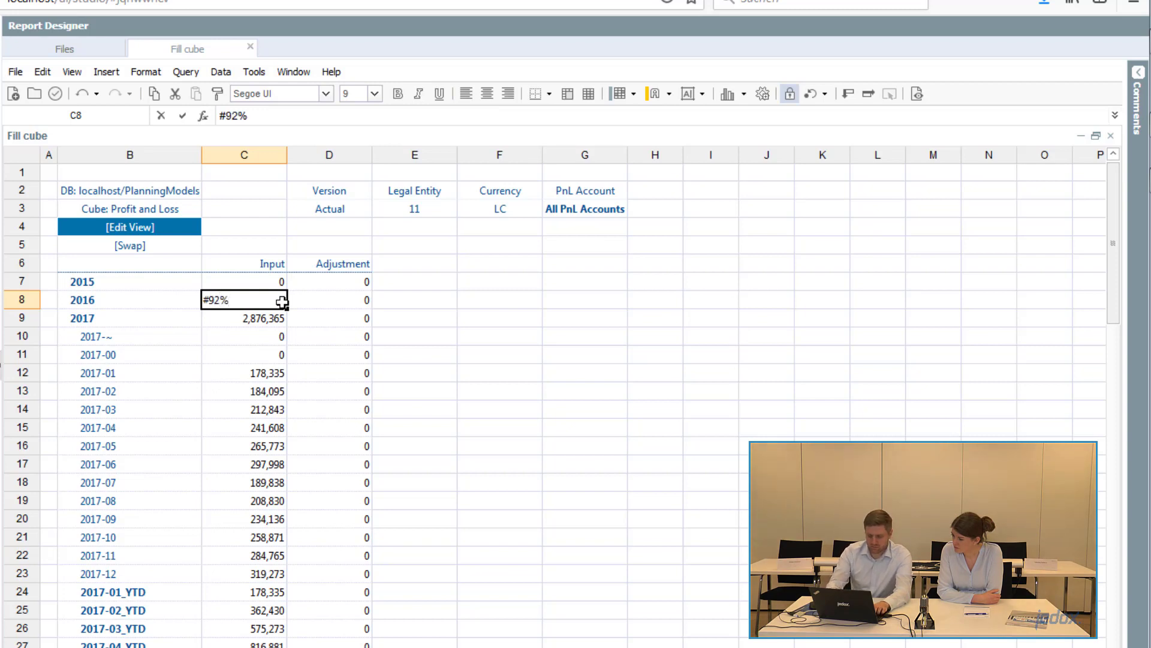
pyautogui.press('Return')
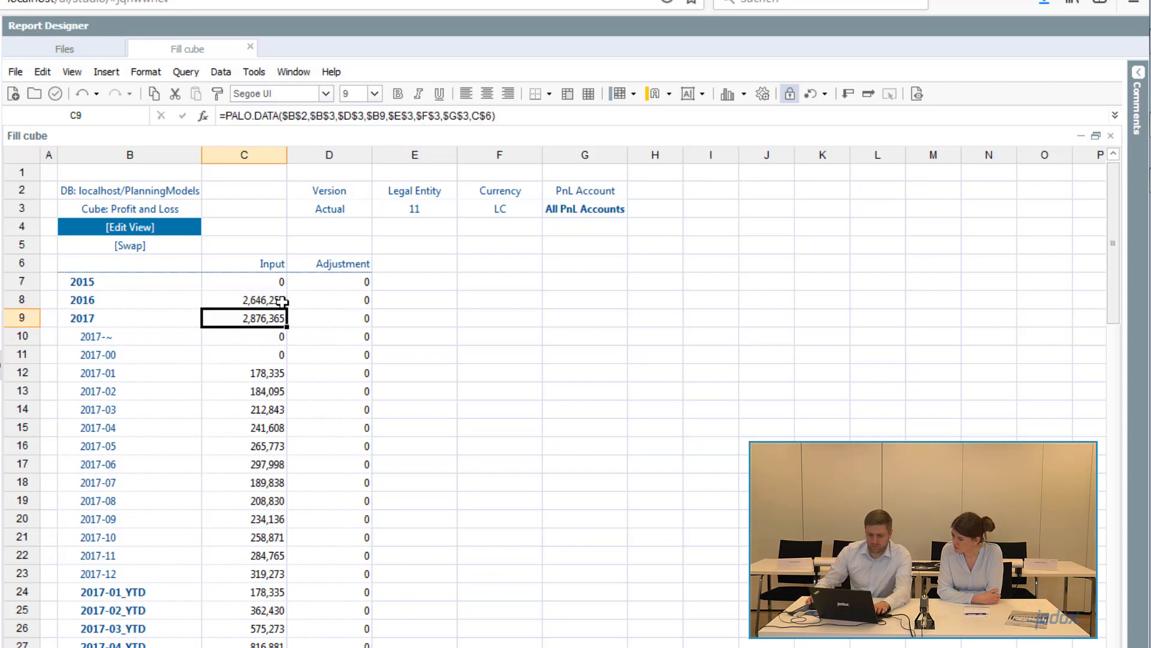
# - Copy 2016 into the 2015 Input cell with copy 2016, then scale 2015 to 89 percent with #89
pyautogui.click(281, 285)
pyautogui.write('copy 2016')
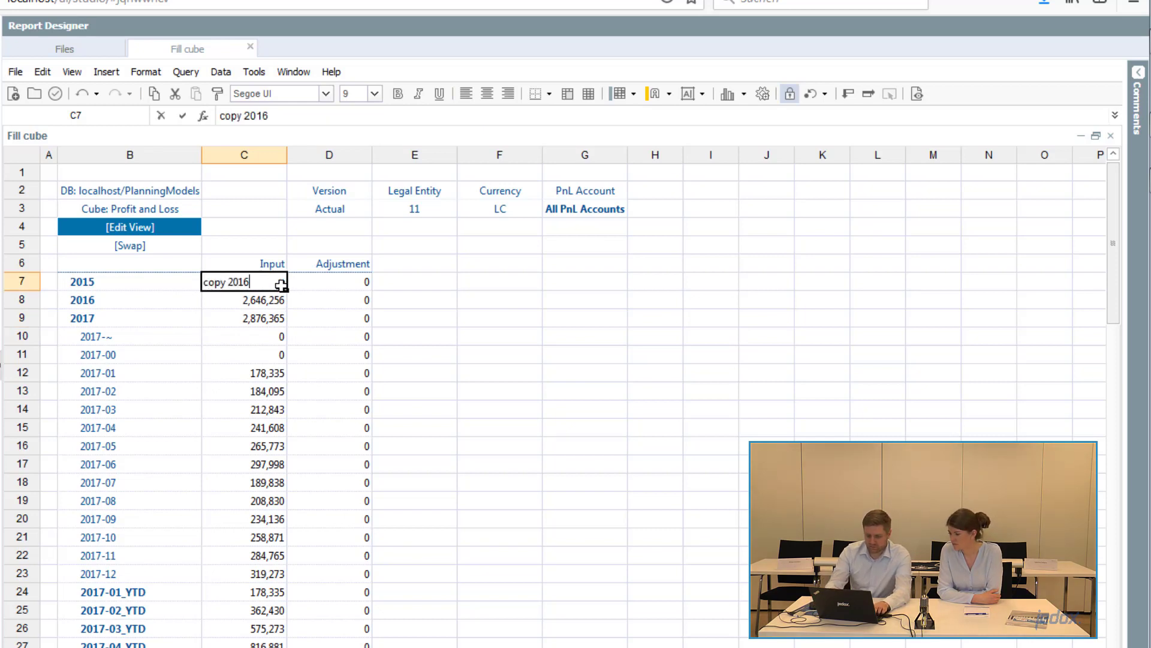
pyautogui.press('Return')
pyautogui.click(280, 284)
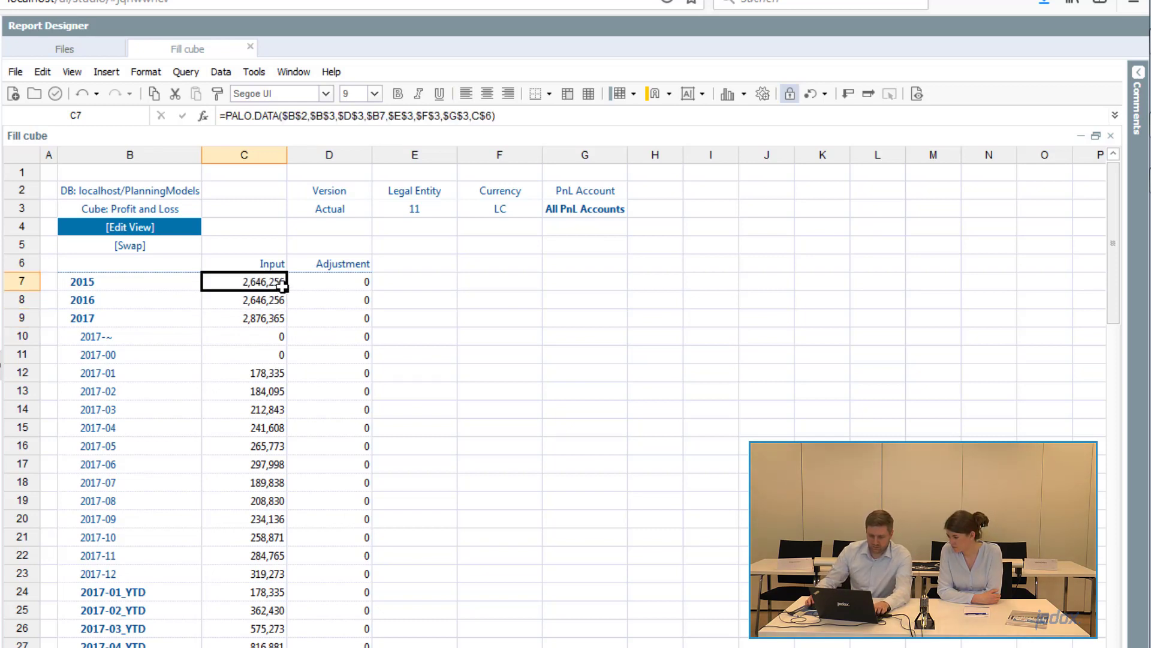
pyautogui.write('#89%')
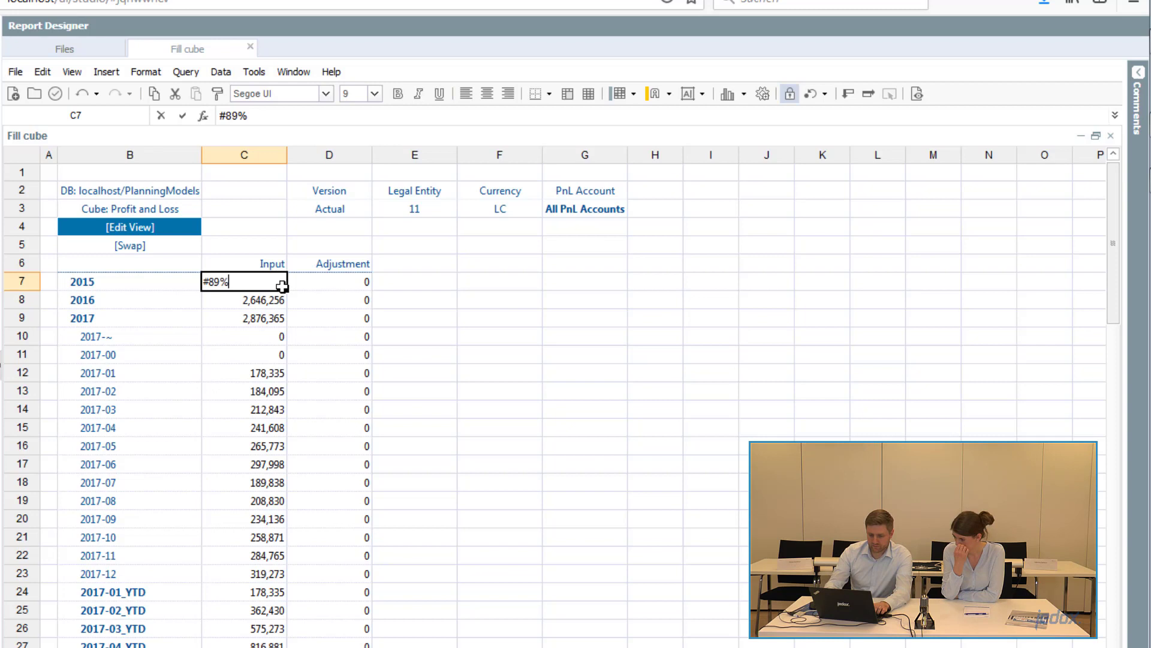
pyautogui.press('Return')
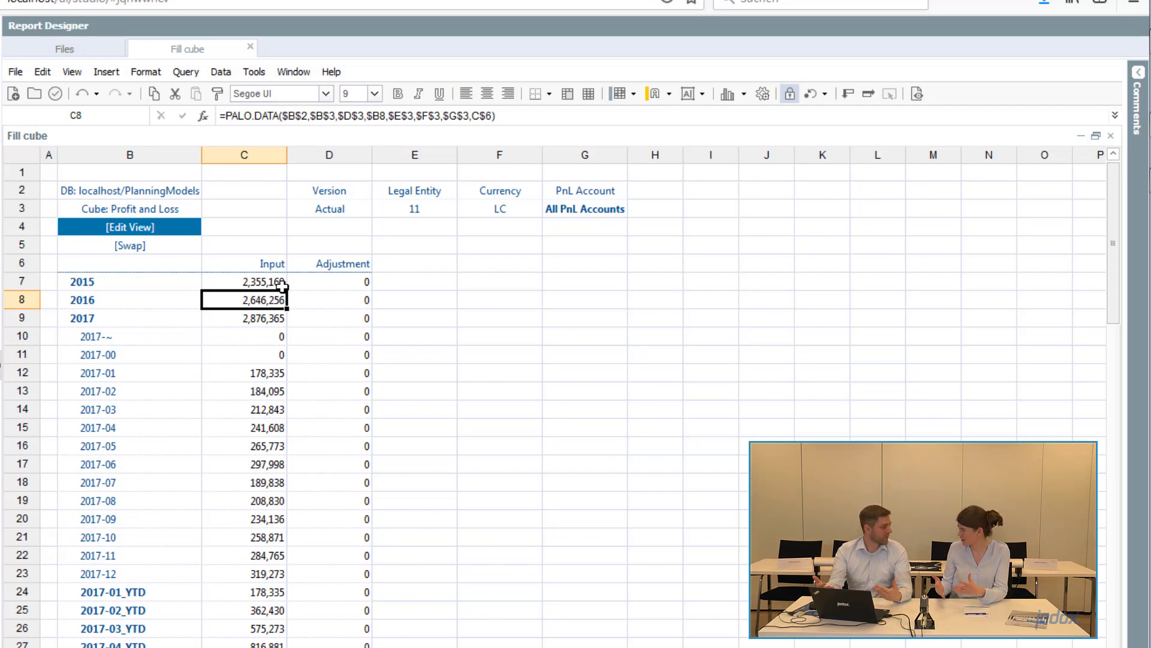
# - Expand and collapse the years 2015 and 2016 in the rows to review their monthly values
pyautogui.click(91, 301)
pyautogui.doubleClick(90, 300)
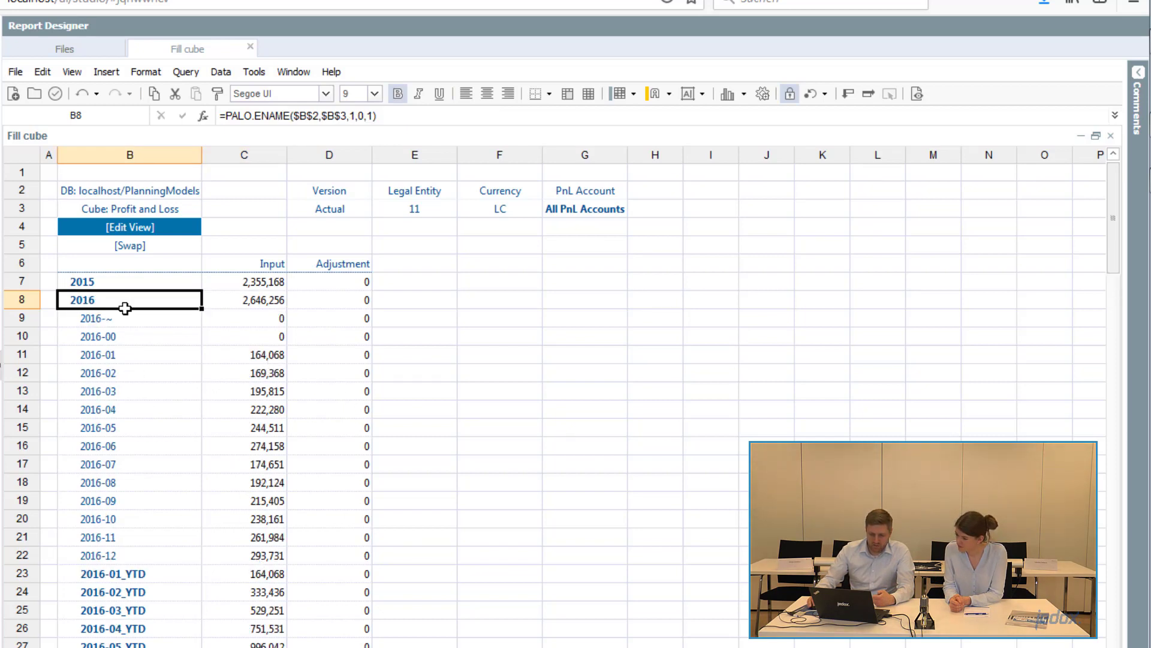
pyautogui.doubleClick(117, 278)
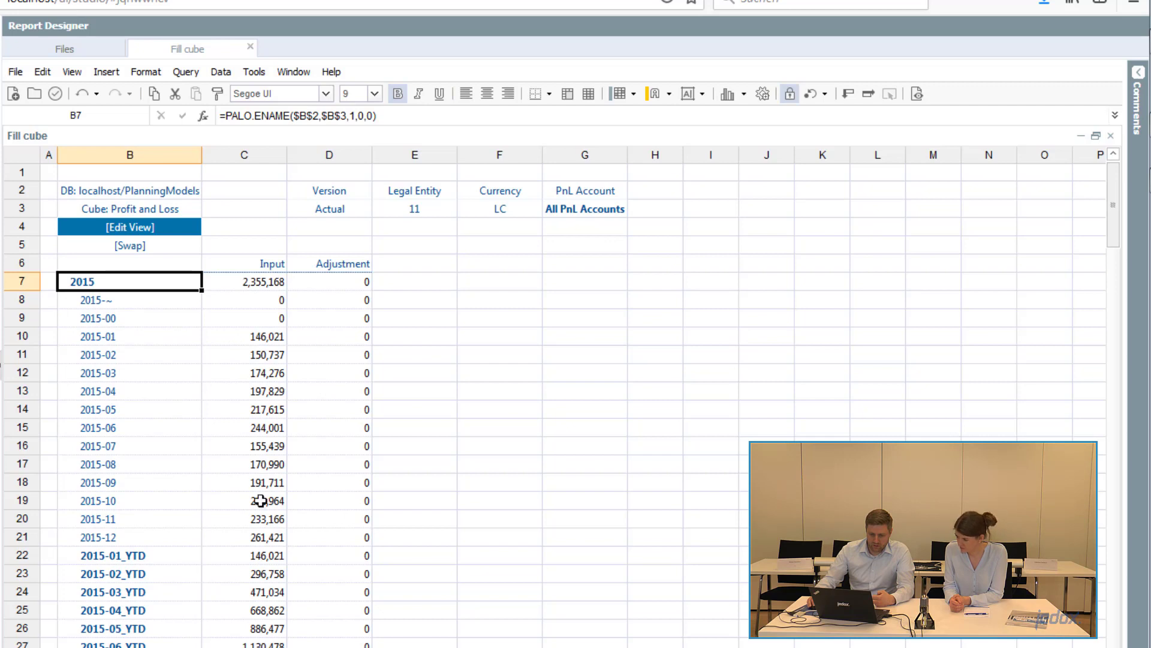
pyautogui.doubleClick(96, 287)
pyautogui.doubleClick(108, 300)
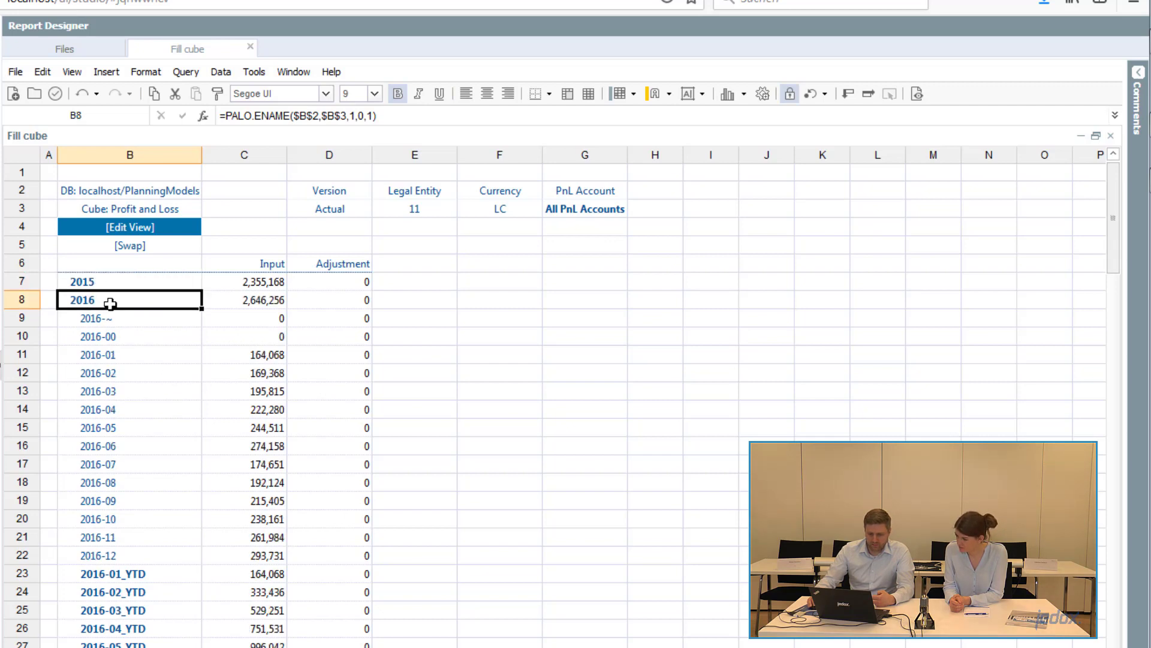
pyautogui.doubleClick(115, 320)
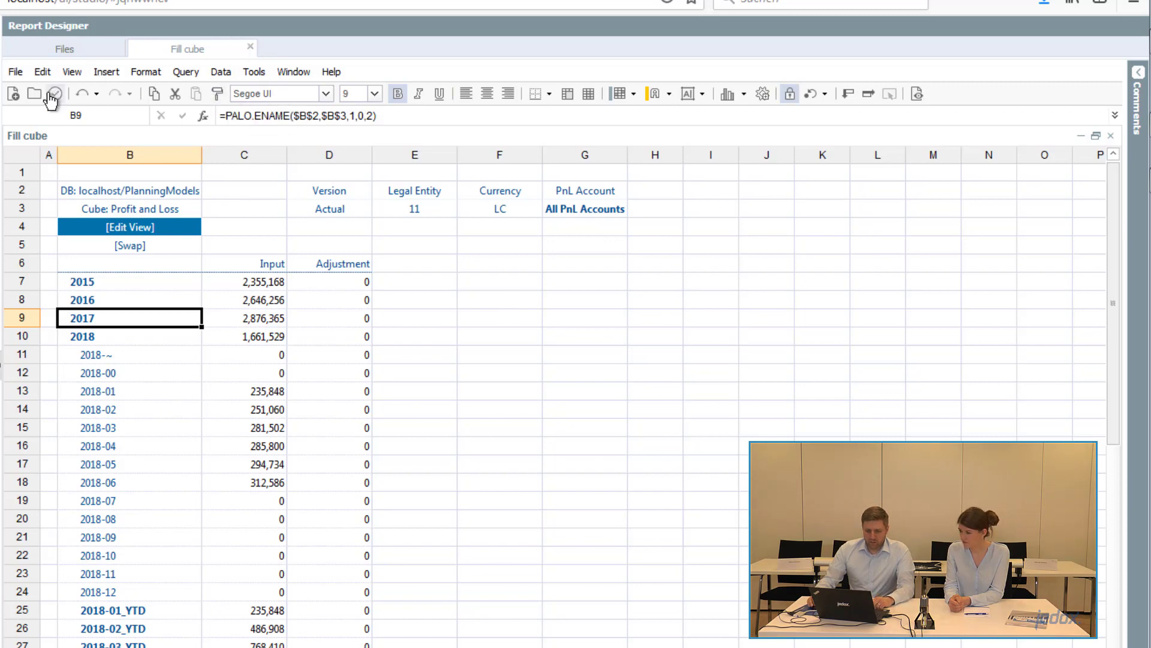
# - Close the Fill cube report and open the Version dimension of PlanningModels in the Modeler
pyautogui.click(249, 47)
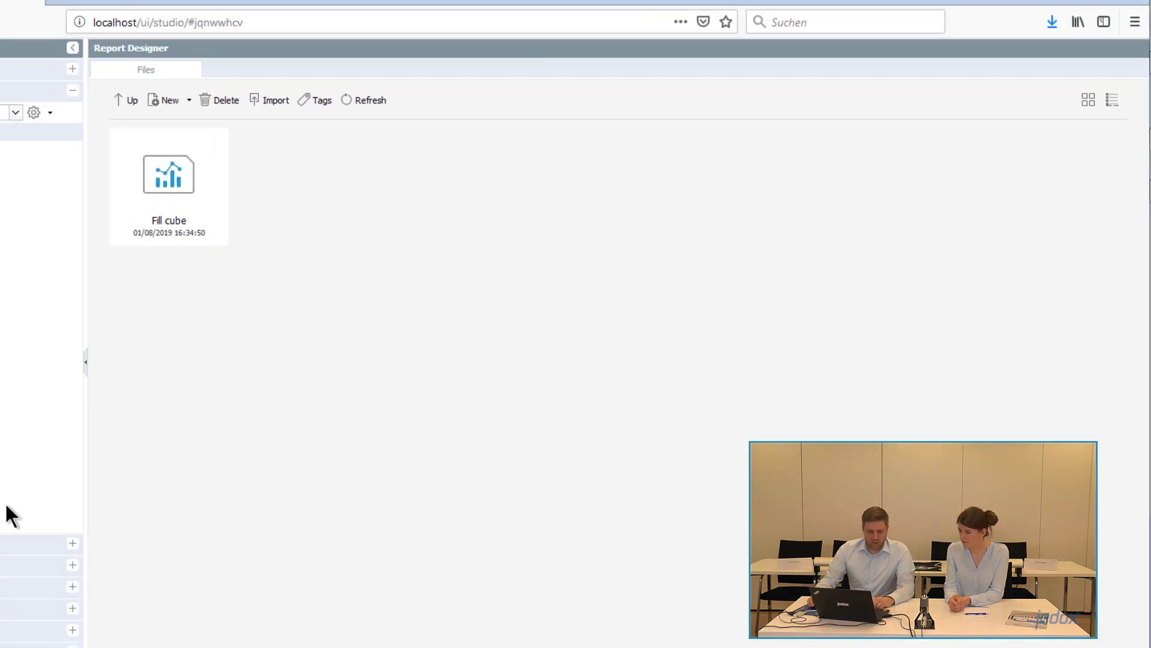
pyautogui.click(99, 516)
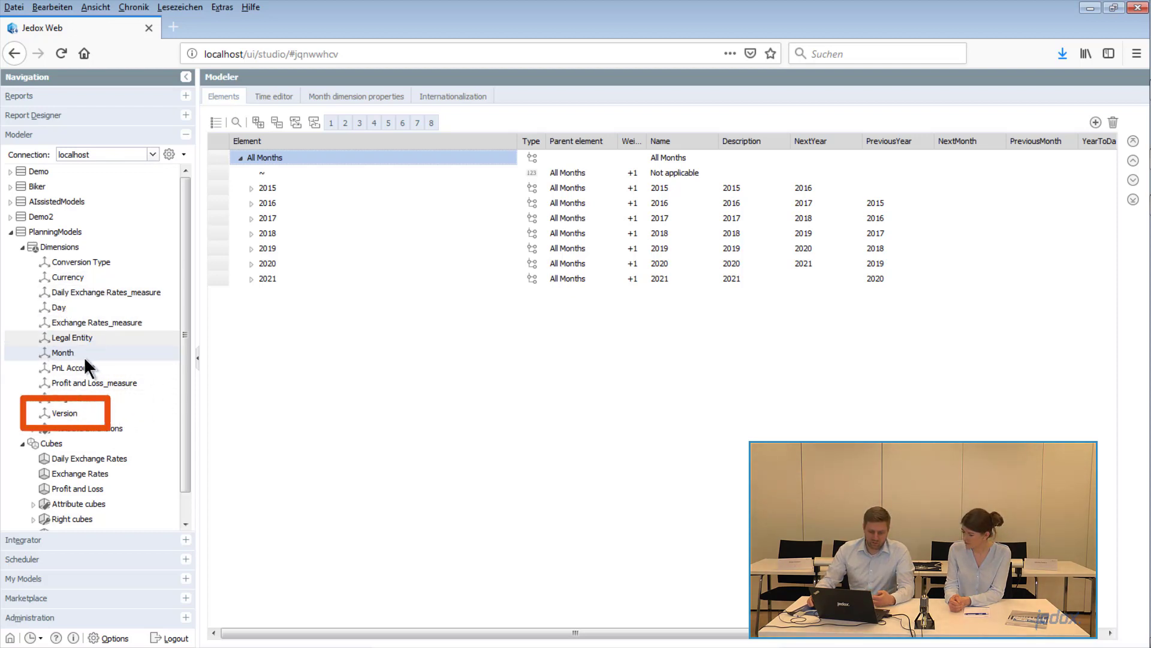
pyautogui.click(69, 411)
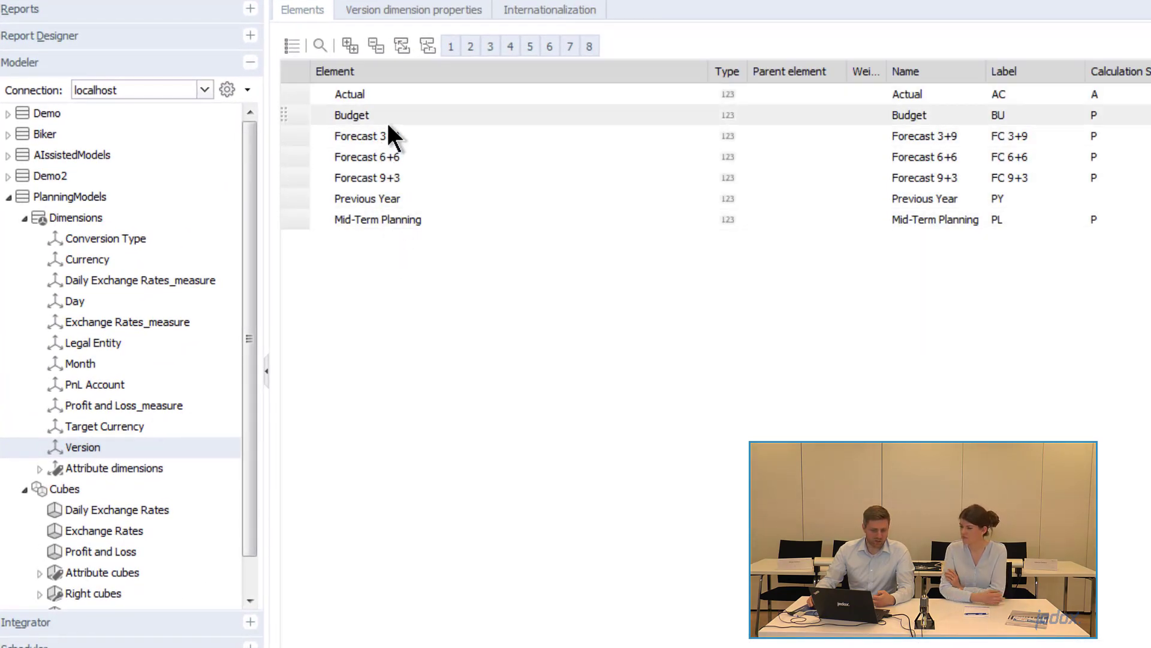
# - Insert a new Version element named Prediction after Mid-Term Planning
pyautogui.click(422, 220)
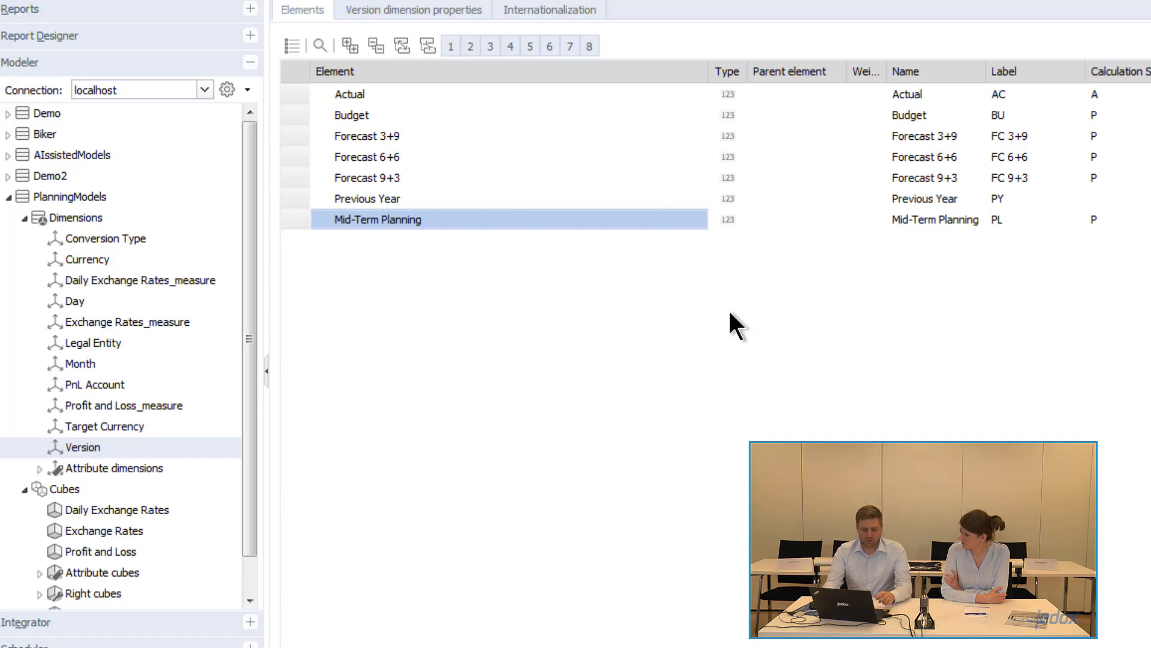
pyautogui.press('Insert')
pyautogui.write('Prediction')
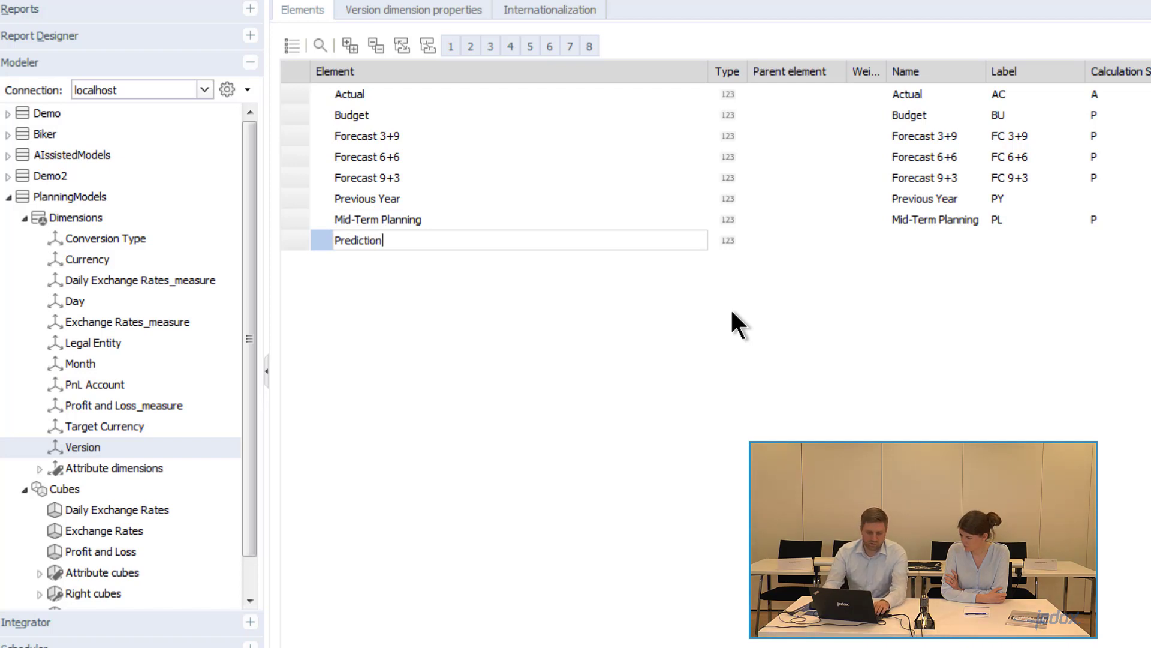
pyautogui.press('Return')
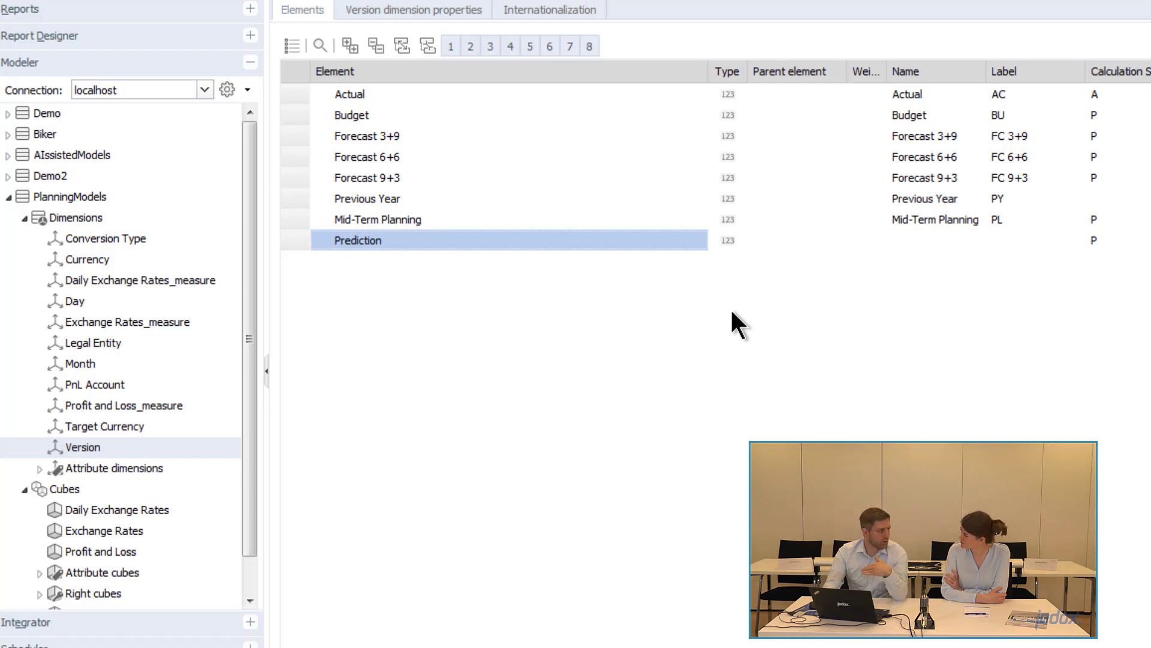
# - Add two more Version elements named Prediction_upper and Prediction_lower
pyautogui.press('Return')
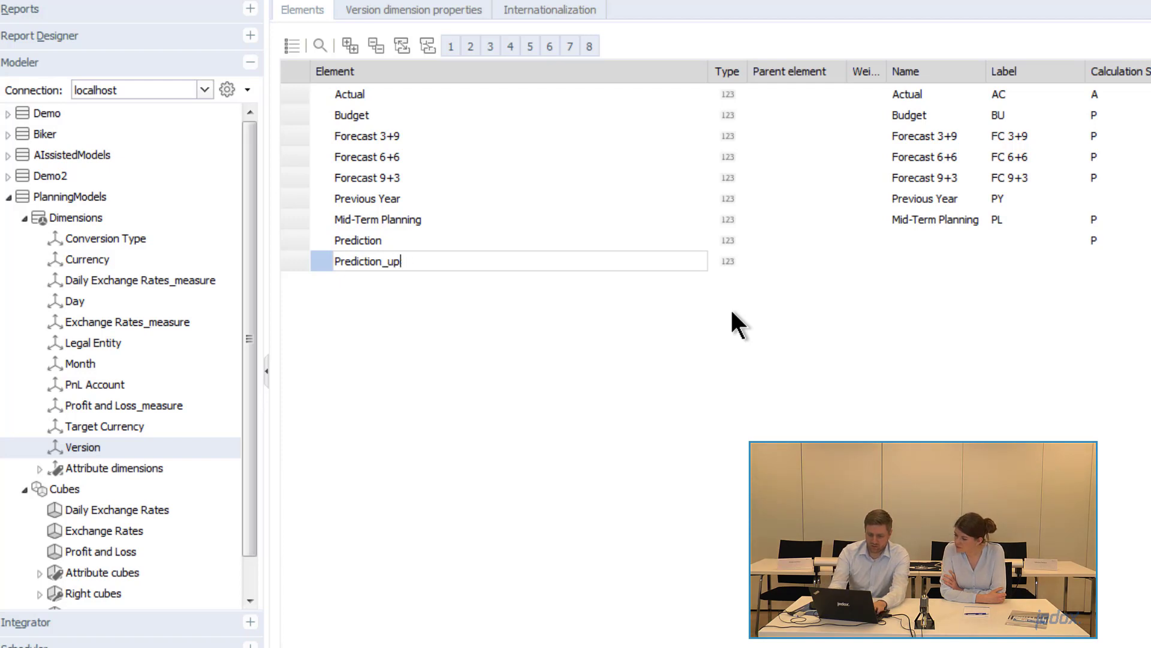
pyautogui.write('_upper')
pyautogui.press('Return')
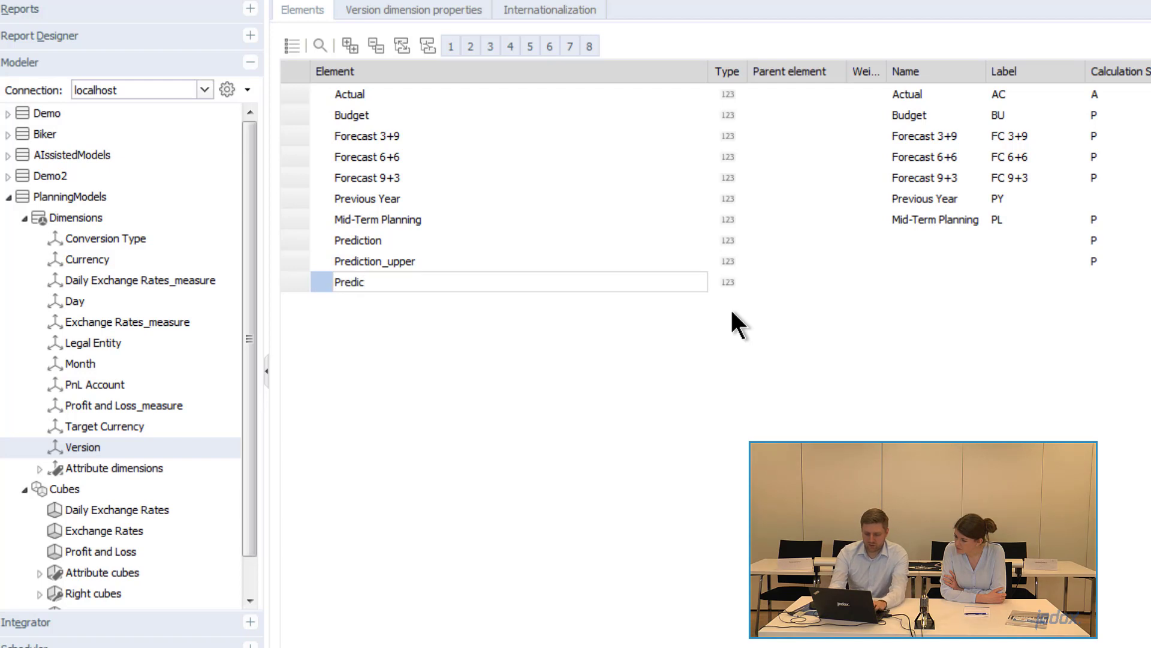
pyautogui.write('Prediction')
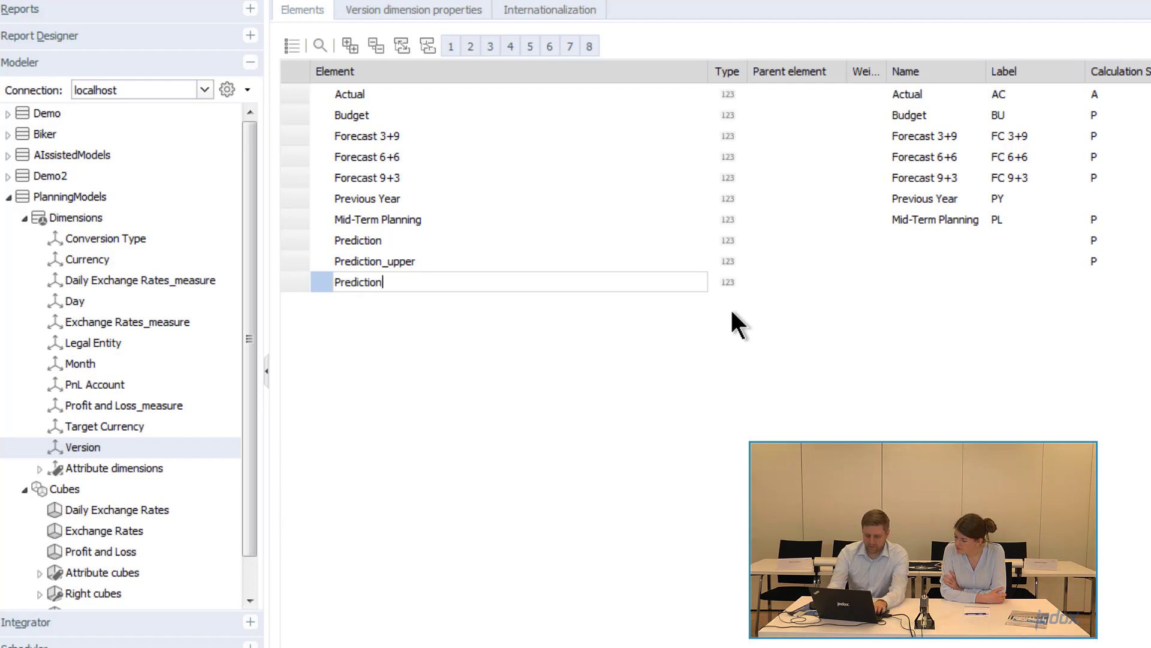
pyautogui.write('_loewer')
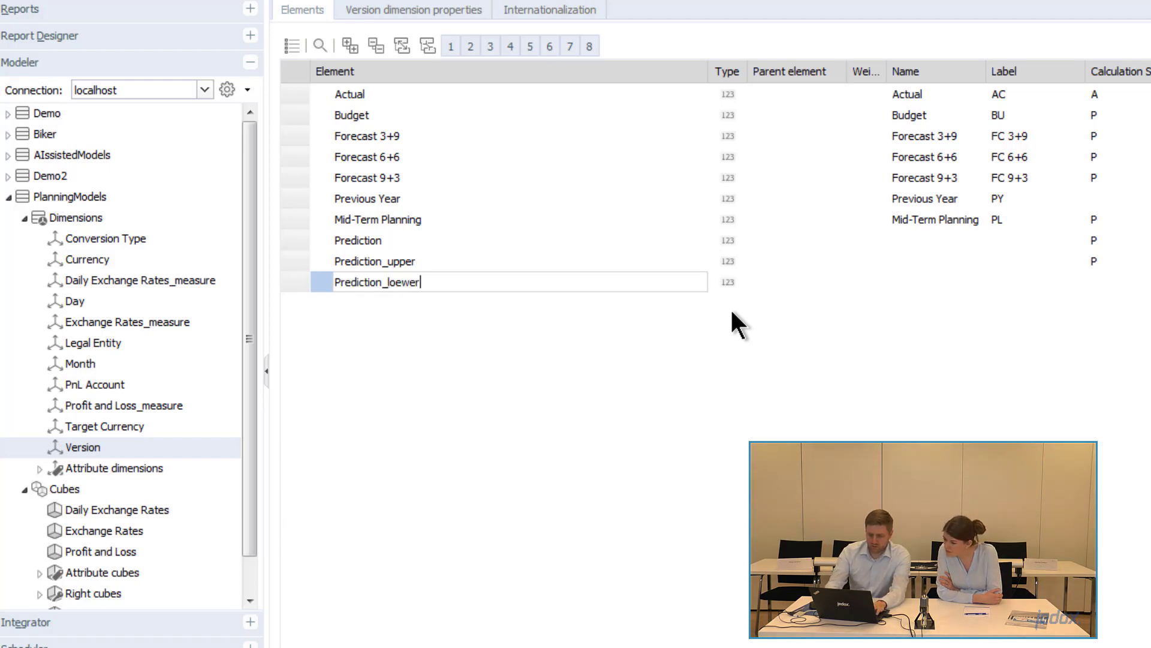
pyautogui.press('BackSpace')
pyautogui.press('BackSpace')
pyautogui.press('BackSpace')
pyautogui.press('BackSpace')
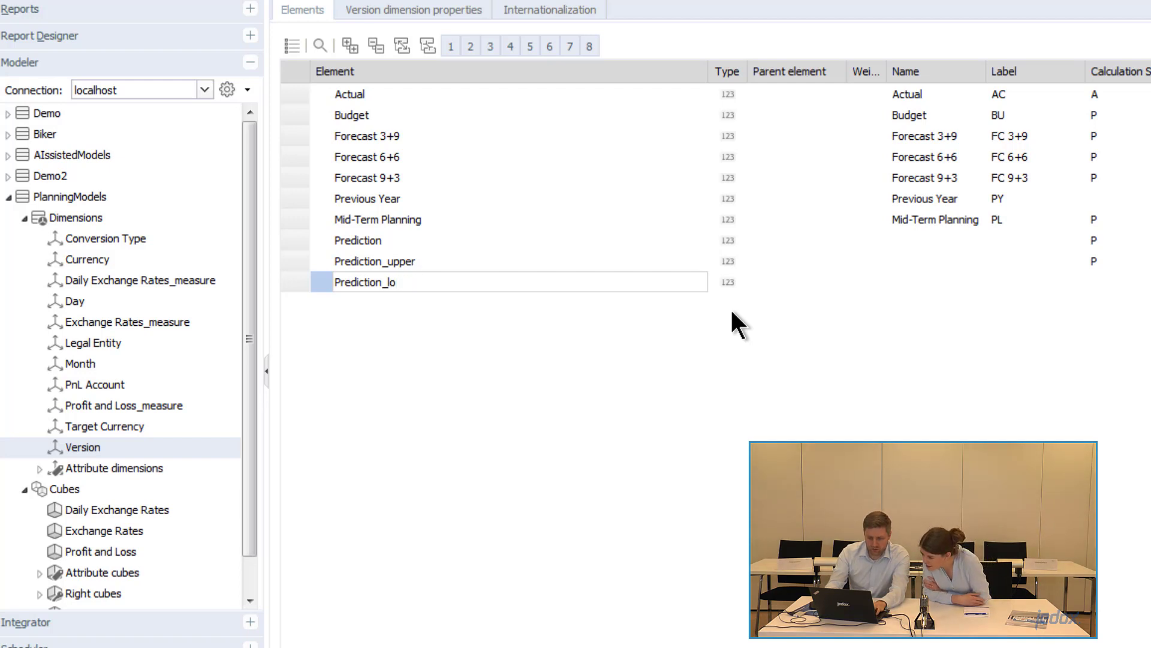
pyautogui.write('wer')
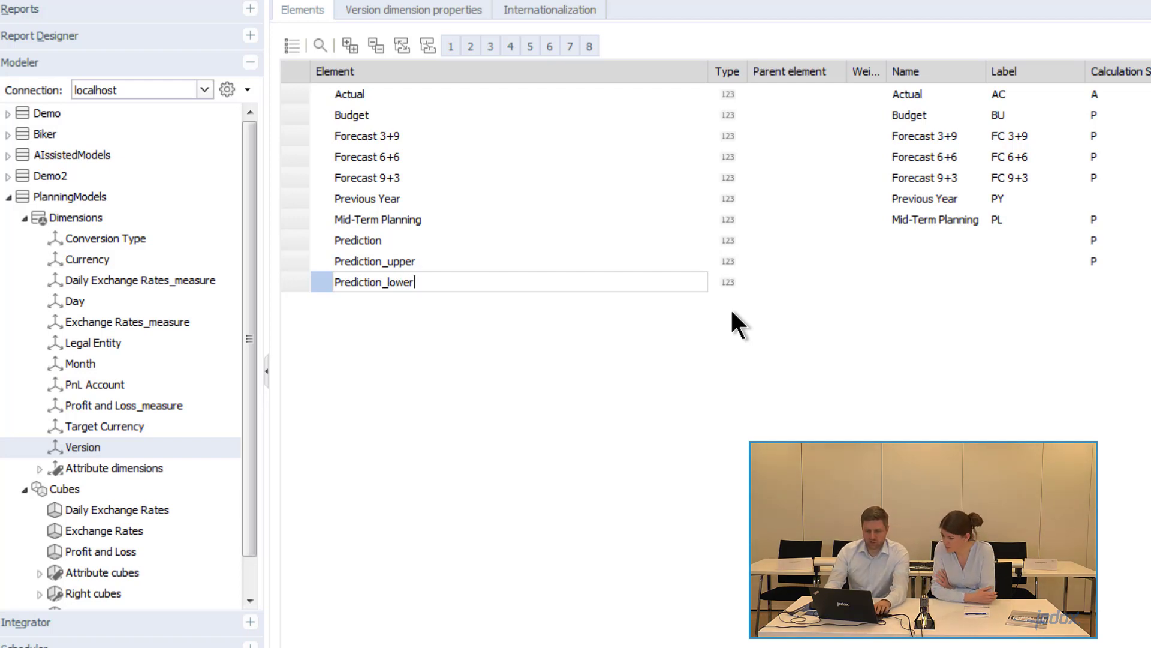
pyautogui.press('Return')
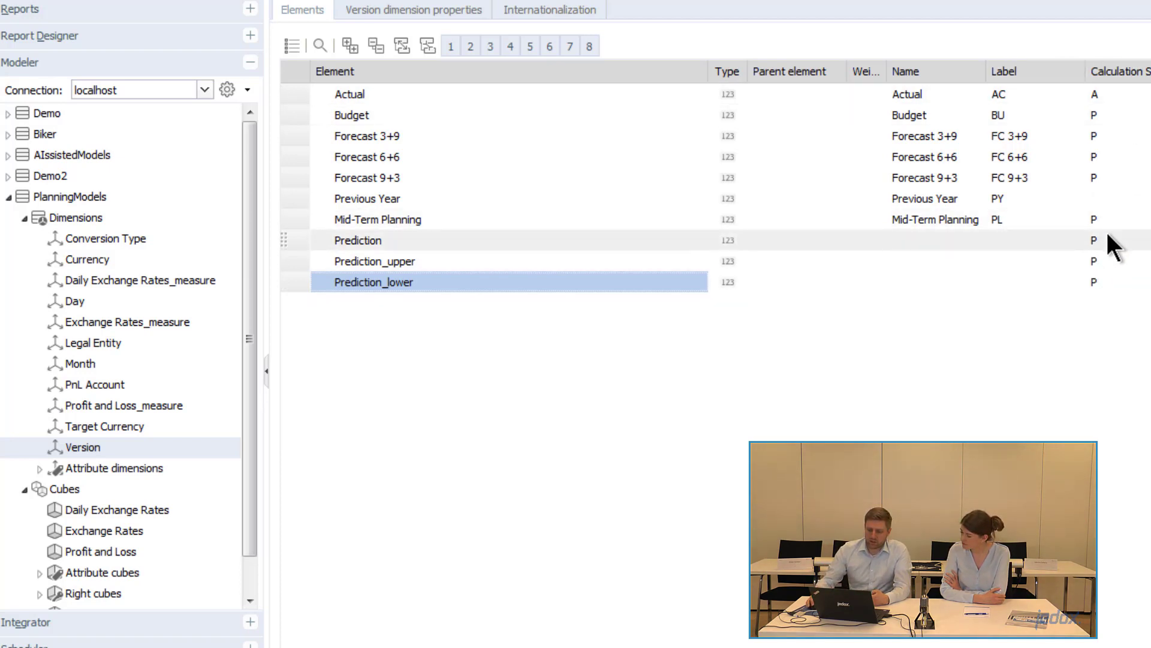
# - Set the calculation setting of Prediction, Prediction_upper and Prediction_lower to A
pyautogui.click(1090, 239)
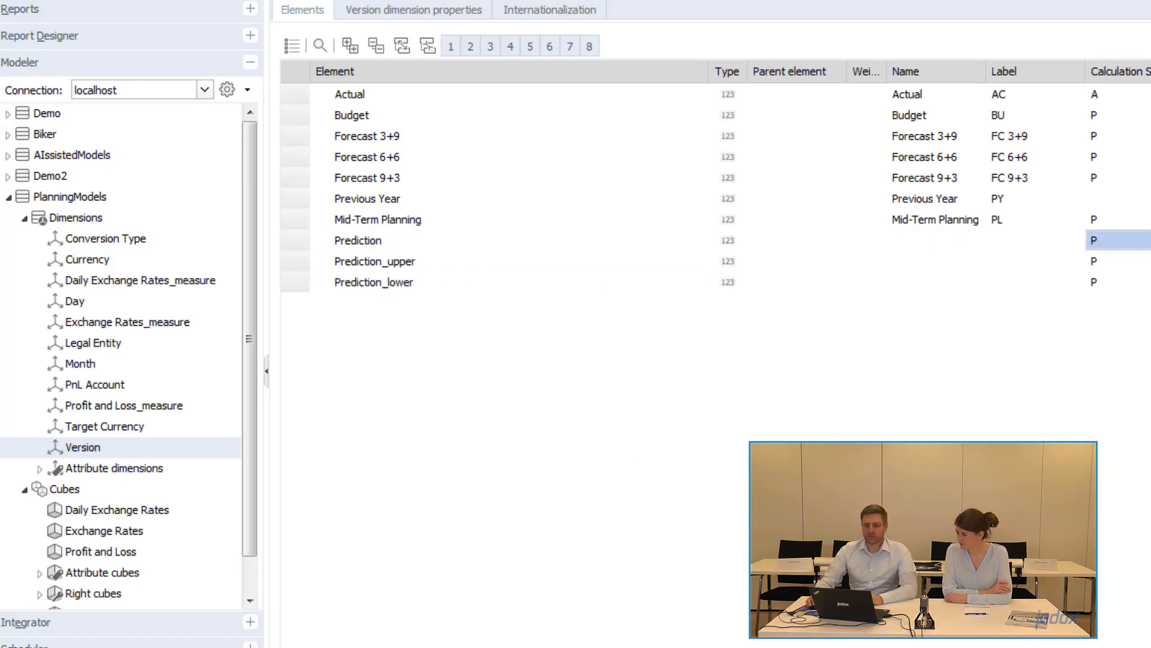
pyautogui.click(1108, 236)
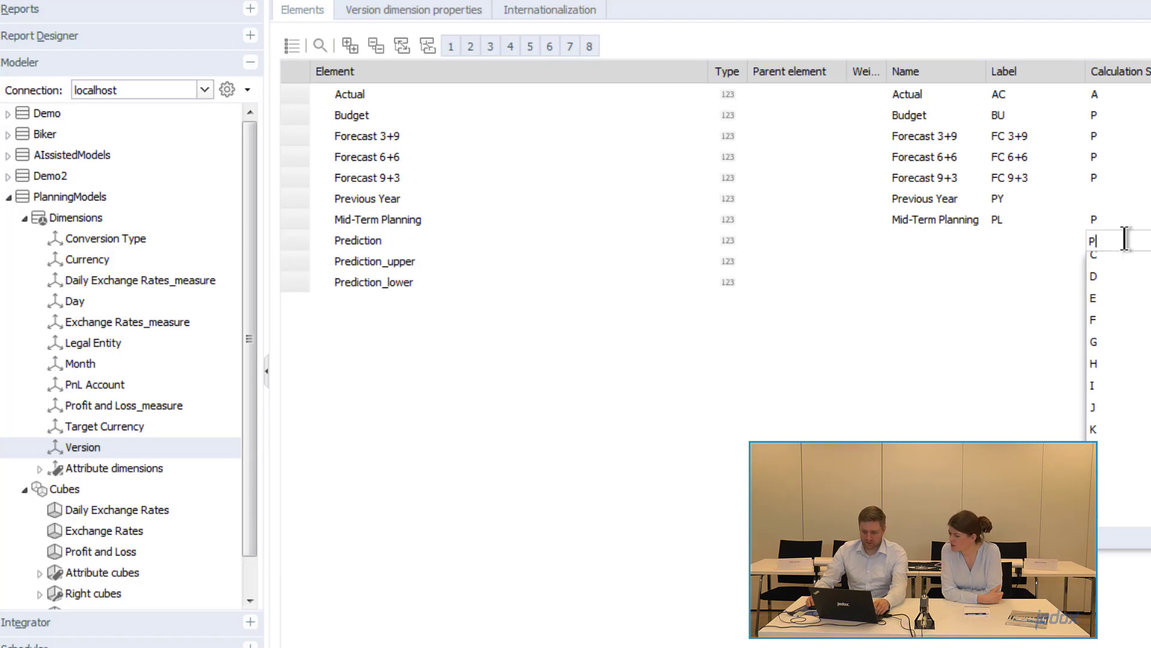
pyautogui.moveTo(1113, 235); pyautogui.dragTo(1077, 234)
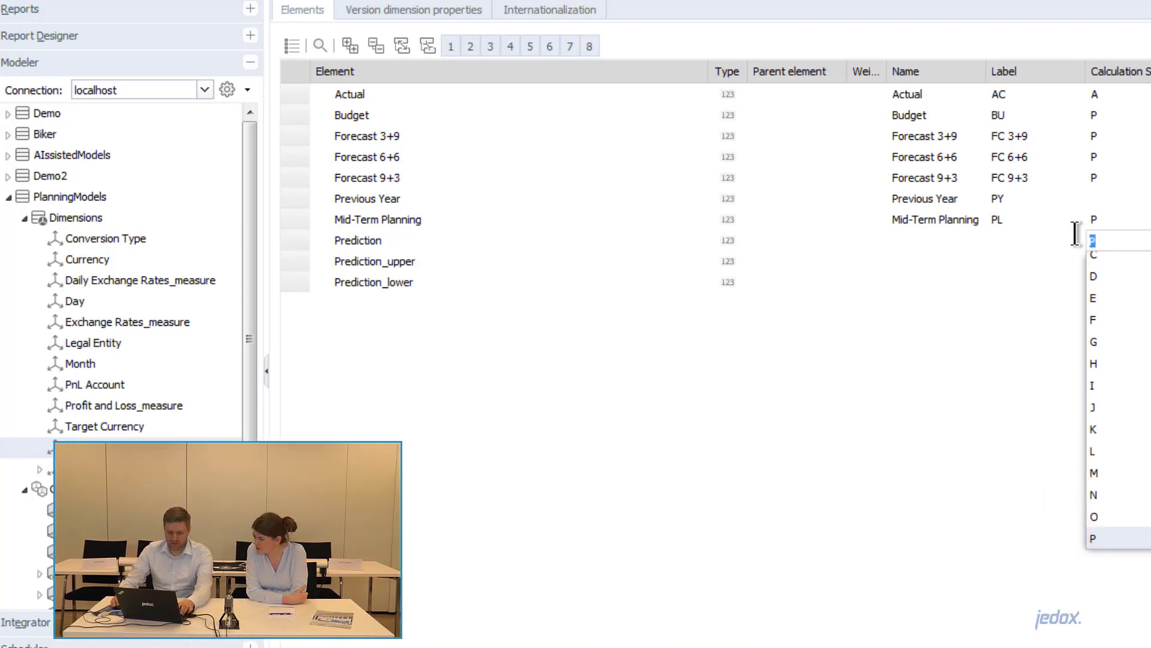
pyautogui.write('A')
pyautogui.click(1119, 265)
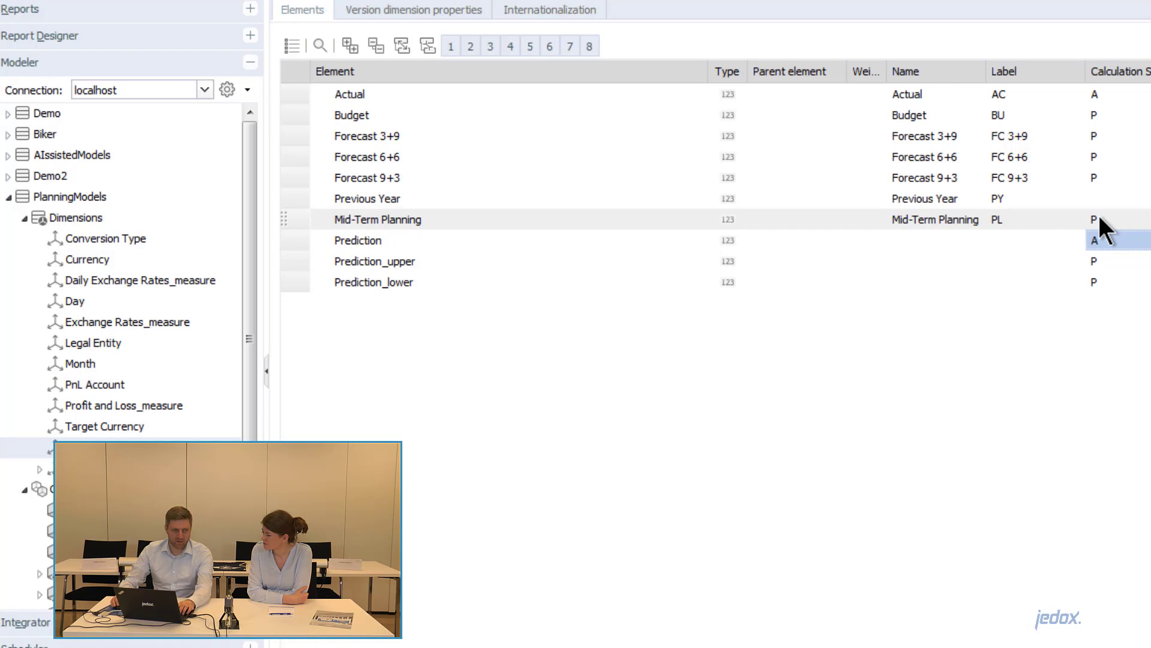
pyautogui.click(1116, 265)
pyautogui.click(1096, 263)
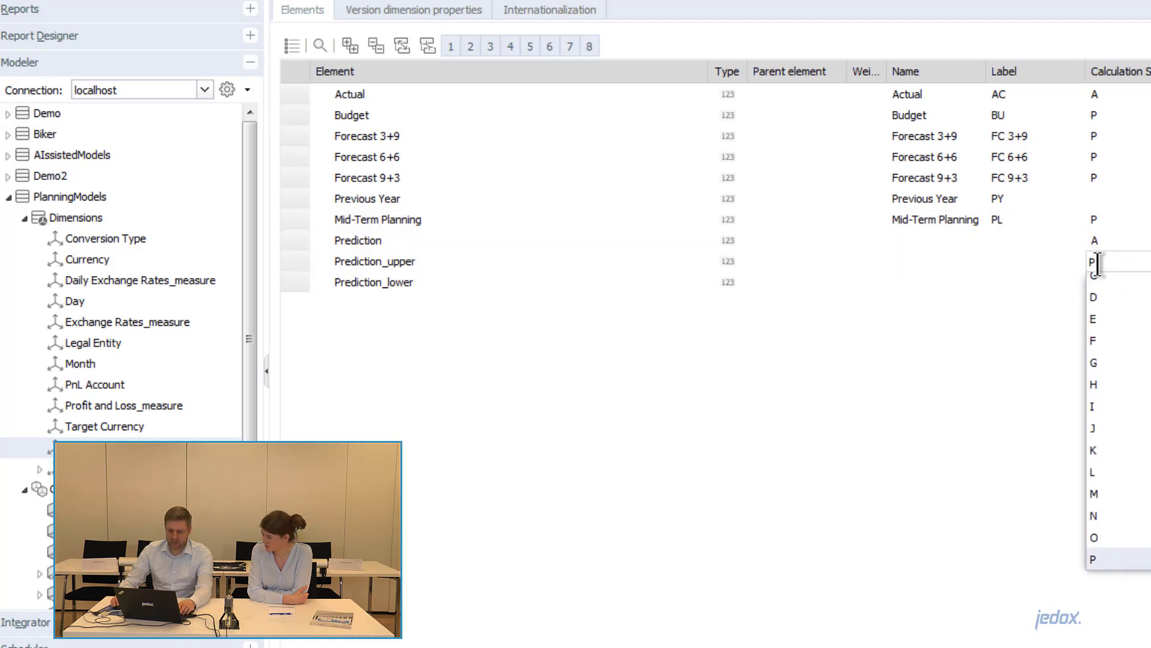
pyautogui.press('BackSpace')
pyautogui.write('A')
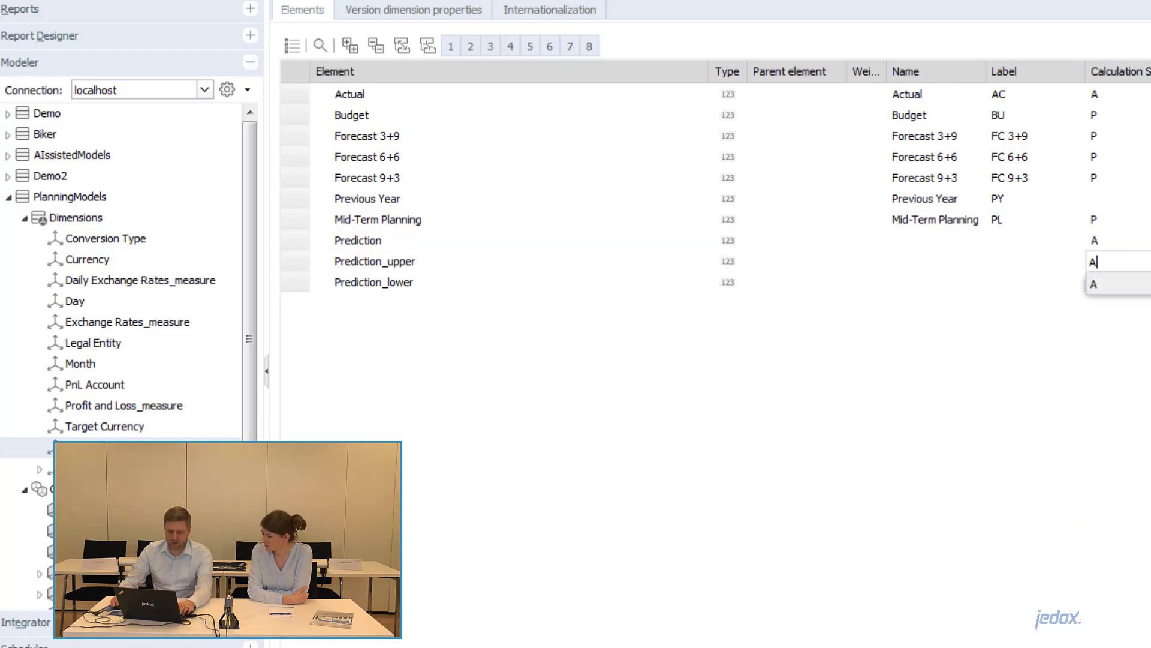
pyautogui.click(1120, 284)
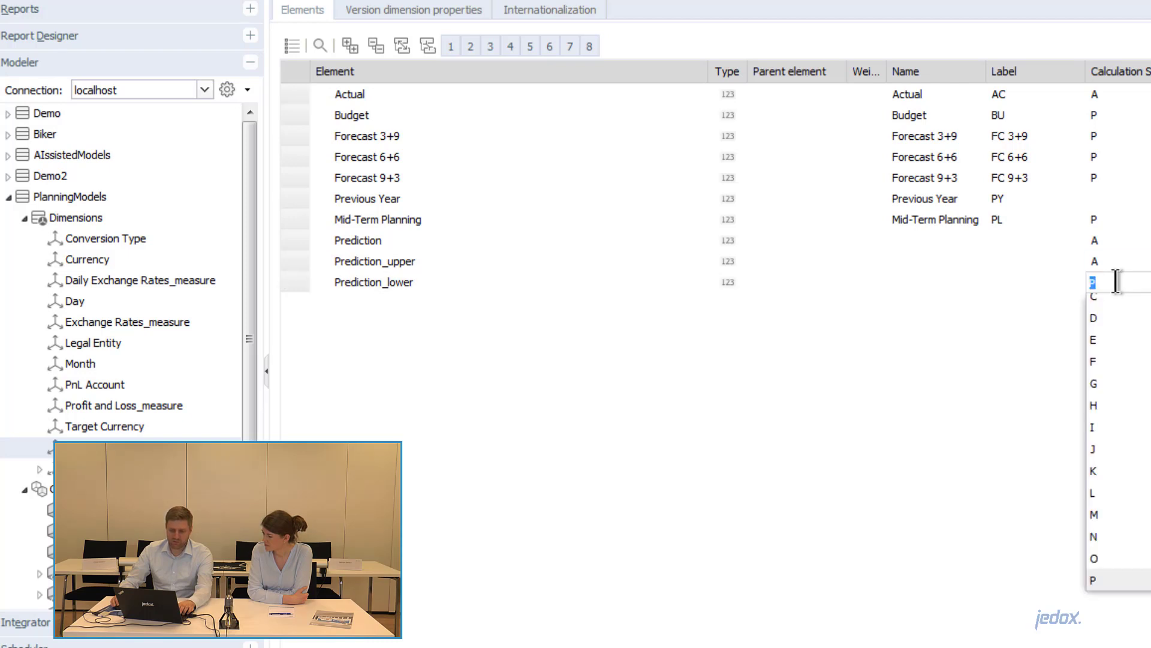
pyautogui.write('A')
pyautogui.press('Return')
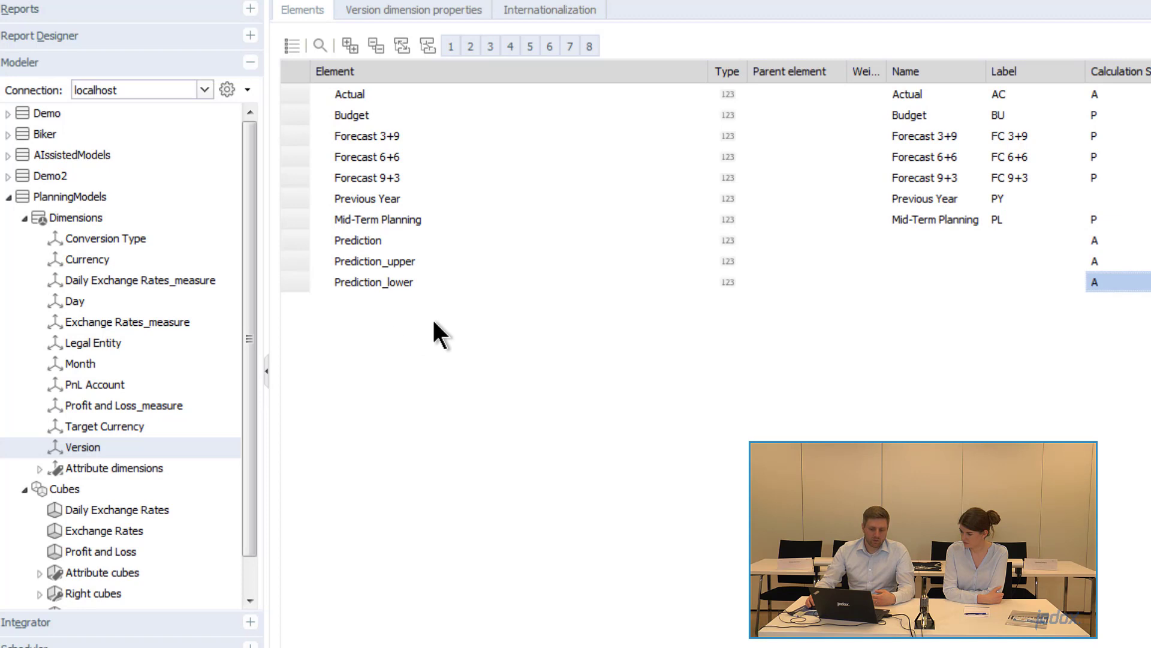
pyautogui.click(25, 219)
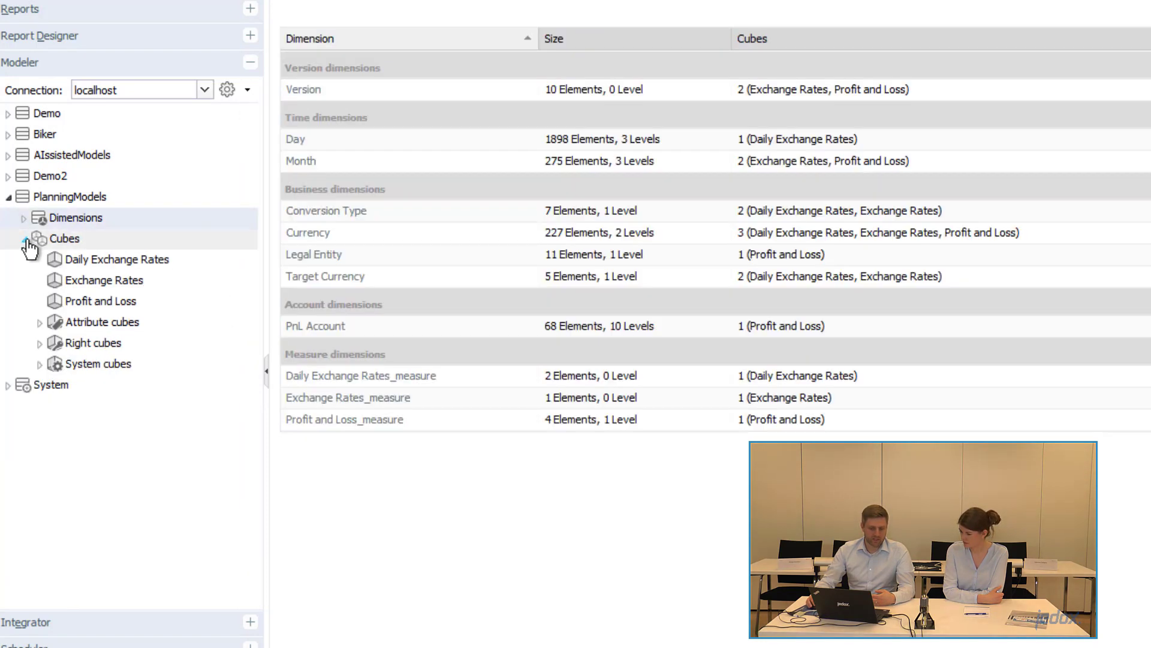